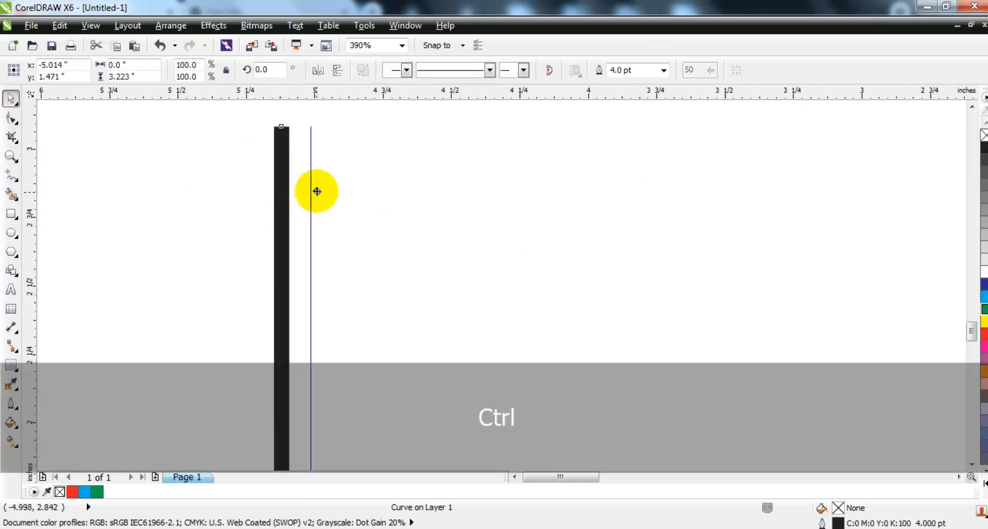
# Duplicate the vertical 4 pt line alongside itself and repeat the duplication twice to make four evenly spaced parallel lines
pyautogui.moveTo(318, 191); pyautogui.dragTo(317, 191)
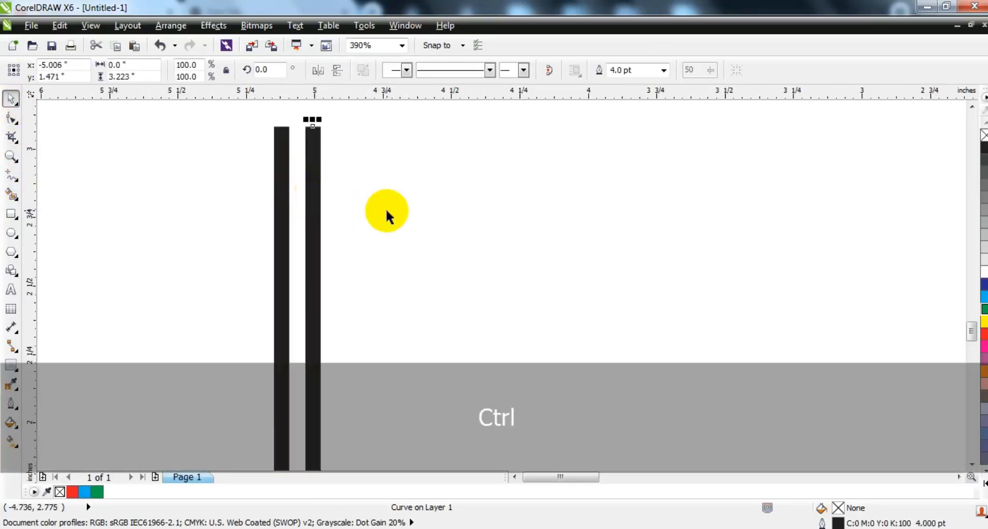
pyautogui.hotkey('ctrl', 'r')
pyautogui.hotkey('ctrl', 'r')
pyautogui.press('F3')
pyautogui.press('F3')
# Combine the four vertical lines into one curve and convert its outline to an object
pyautogui.moveTo(309, 165); pyautogui.dragTo(427, 419)
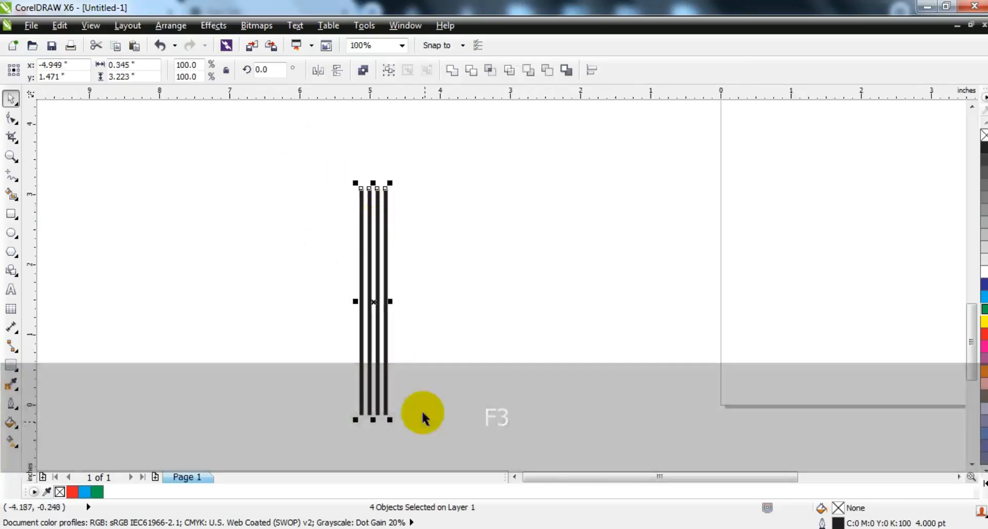
pyautogui.click(363, 71)
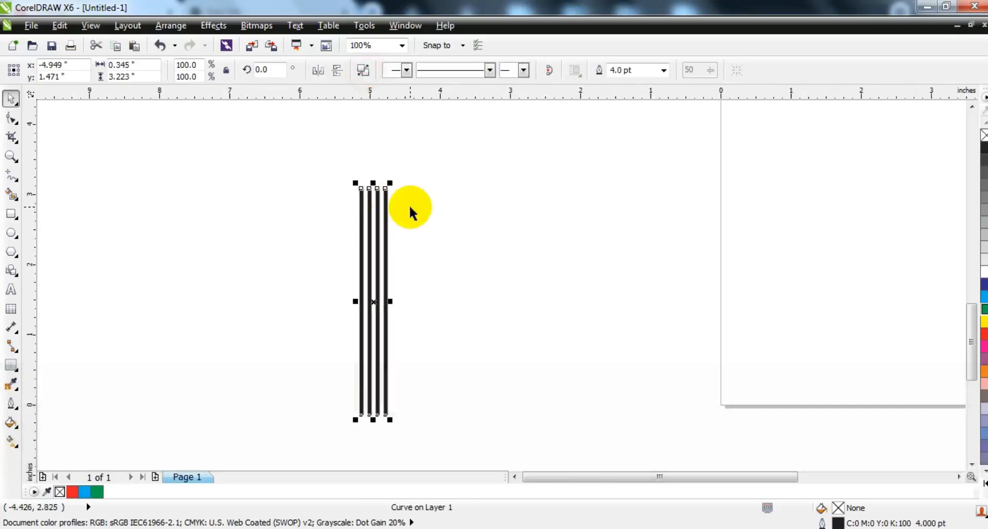
pyautogui.click(177, 31)
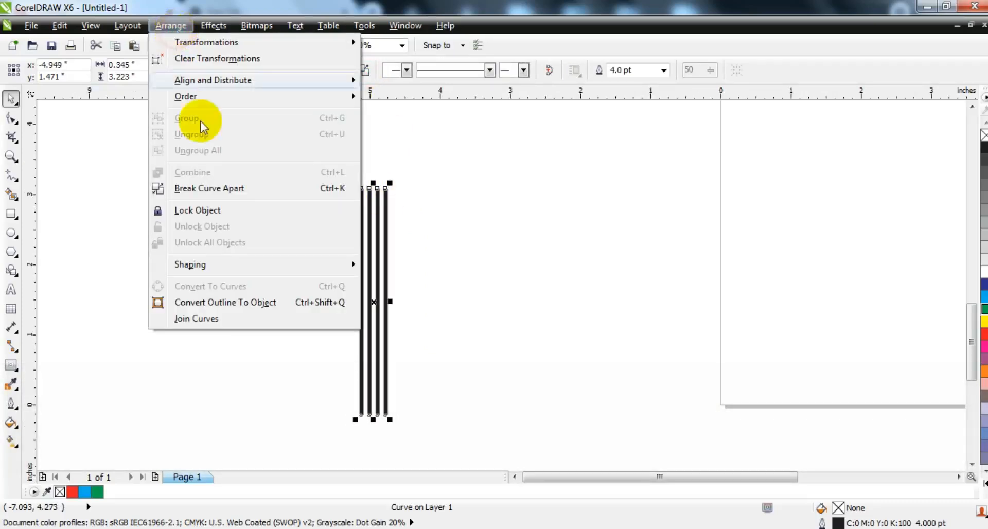
pyautogui.click(226, 304)
# Rotate the line set to 45 degrees and add a red copy crossing it at 315 degrees
pyautogui.click(369, 379)
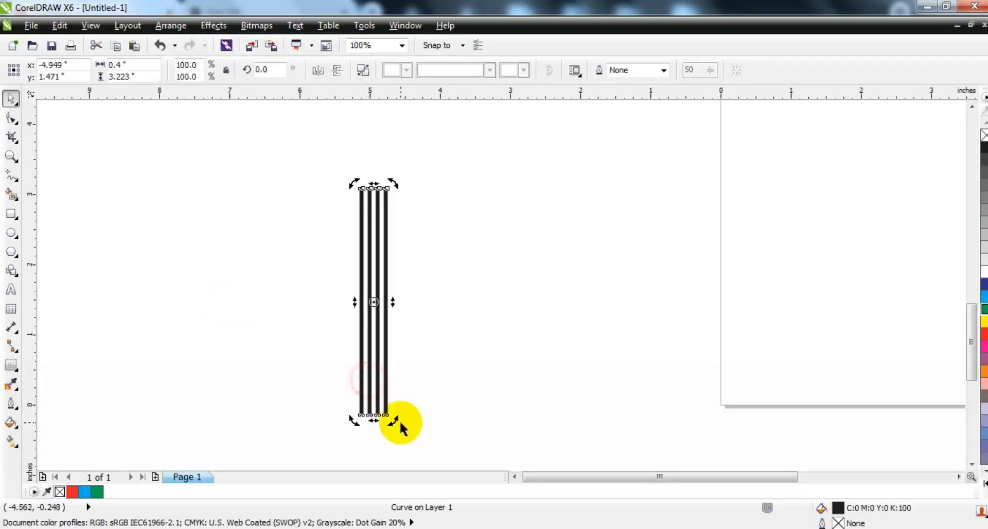
pyautogui.moveTo(396, 423); pyautogui.dragTo(437, 348)
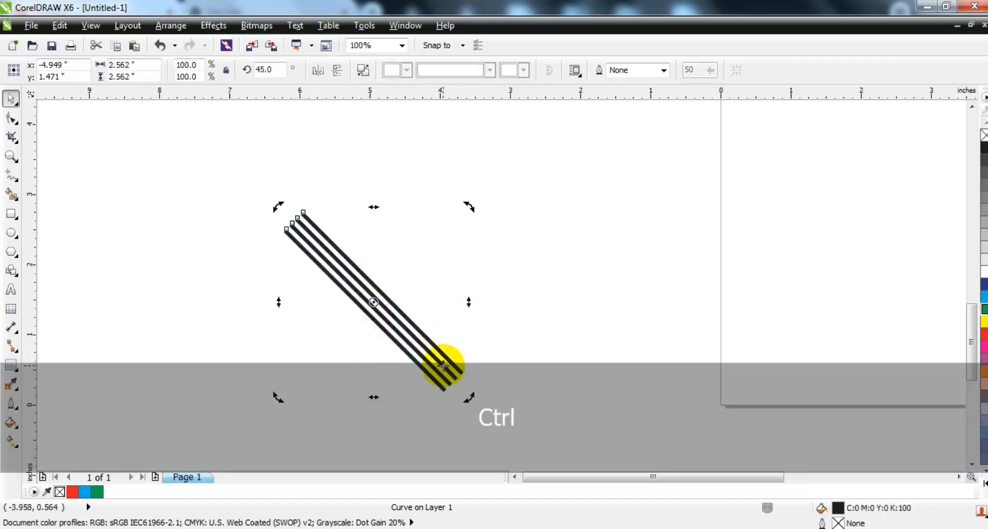
pyautogui.click(468, 397)
pyautogui.moveTo(467, 397); pyautogui.dragTo(302, 377)
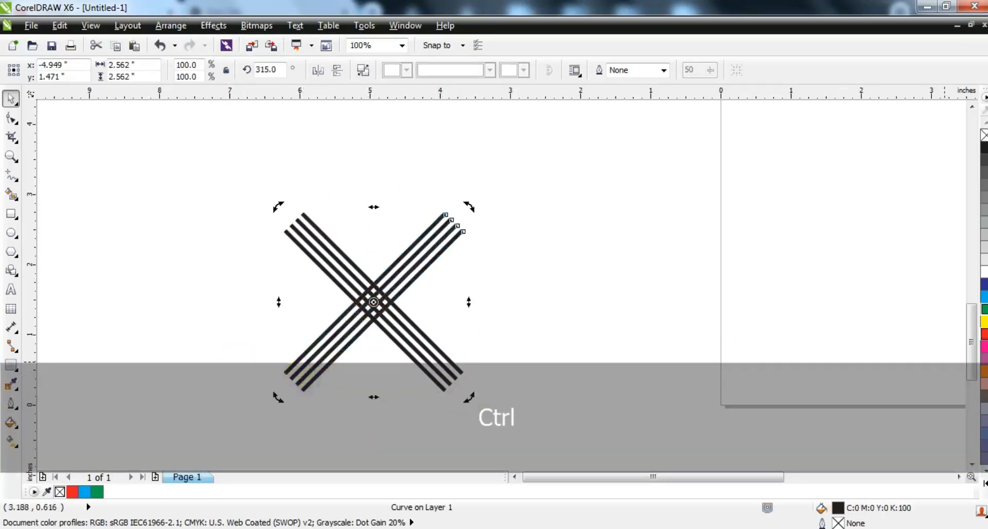
pyautogui.rightClick(984, 333)
pyautogui.click(690, 348)
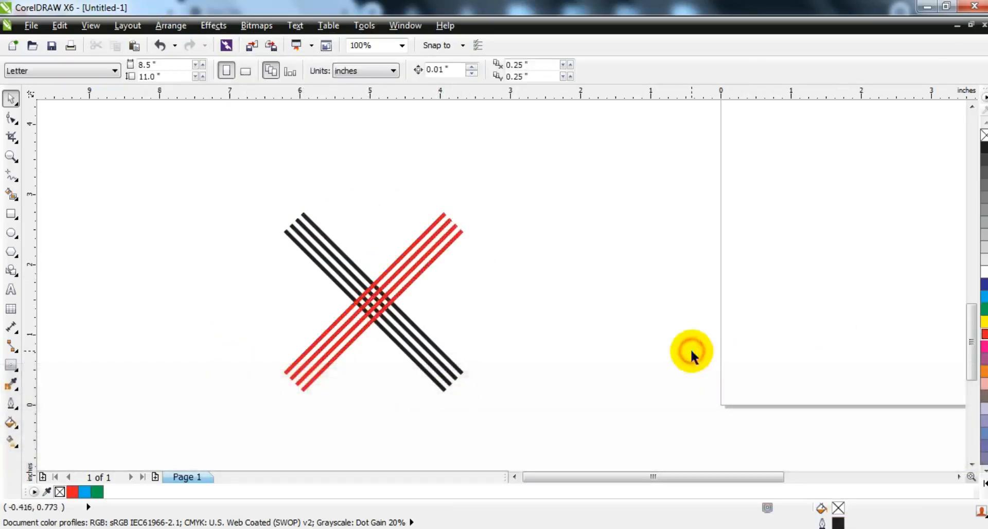
# Bring the black line set to the front and trim the red line set with it
pyautogui.click(431, 356)
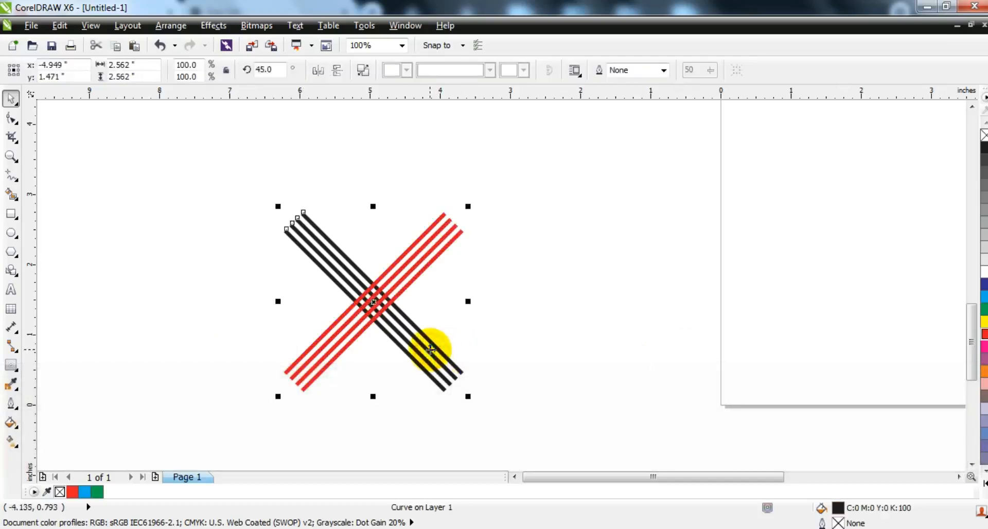
pyautogui.moveTo(125, 170); pyautogui.dragTo(545, 416)
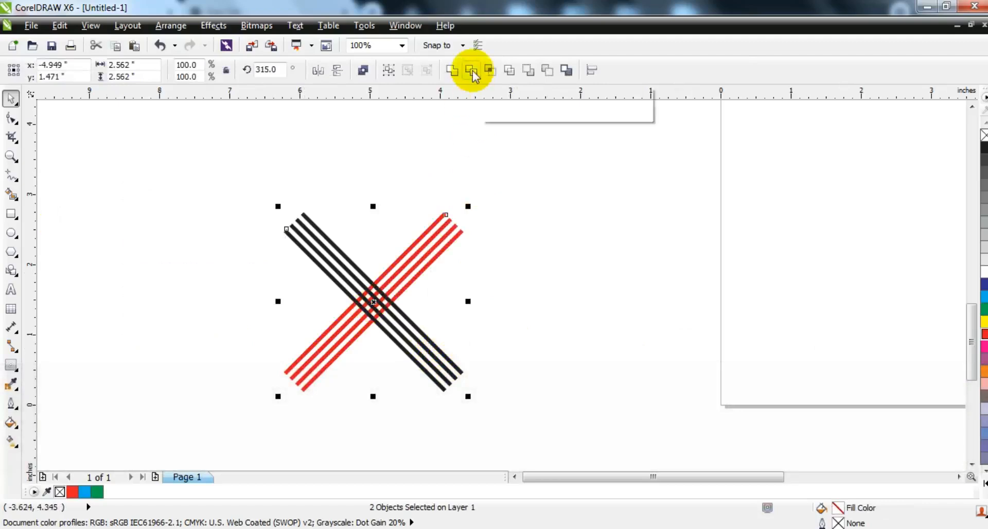
pyautogui.click(472, 73)
pyautogui.click(551, 277)
# Break the red curve apart and delete its small leftover pieces at the centre of the crossing
pyautogui.moveTo(472, 272); pyautogui.dragTo(321, 332)
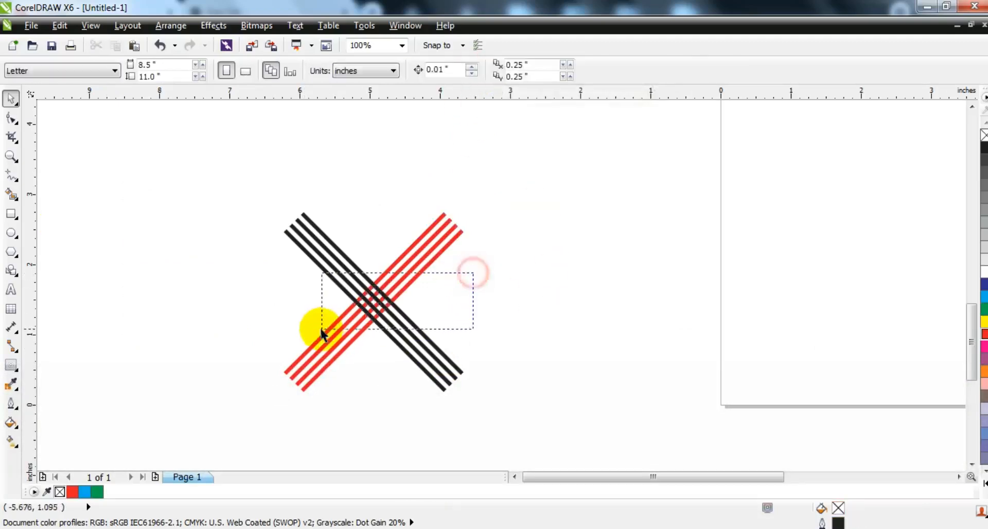
pyautogui.click(423, 267)
pyautogui.hotkey('shift', 'F2')
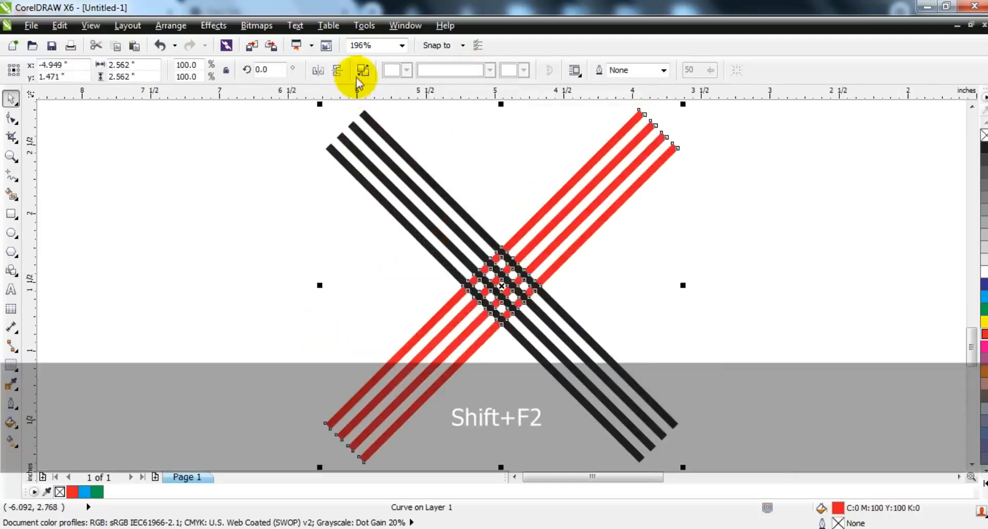
pyautogui.click(361, 70)
pyautogui.moveTo(617, 249); pyautogui.dragTo(429, 329)
pyautogui.press('Delete')
# Weld all the crossing strips into one shape and fill it black
pyautogui.press('F3')
pyautogui.moveTo(331, 143); pyautogui.dragTo(566, 360)
pyautogui.click(452, 70)
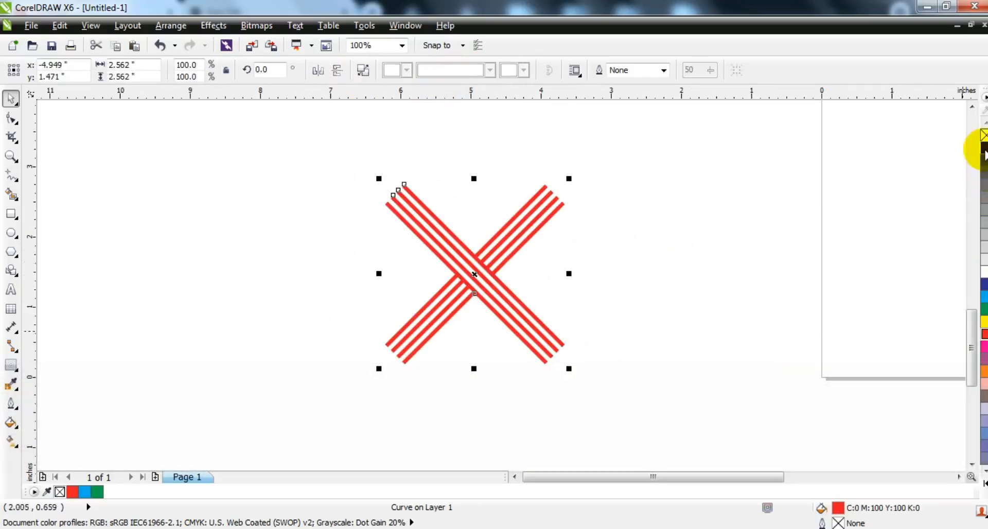
pyautogui.click(983, 149)
pyautogui.click(625, 325)
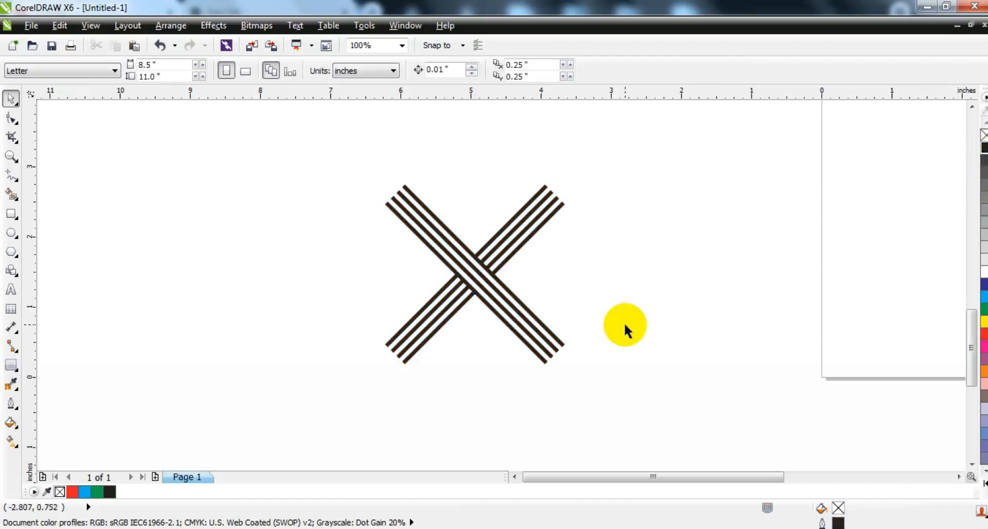
# Draw a square about 1.27 inches wide beside the X shape and give it a 4.0 pt red outline
pyautogui.click(12, 156)
pyautogui.moveTo(320, 196); pyautogui.dragTo(592, 355)
pyautogui.click(12, 215)
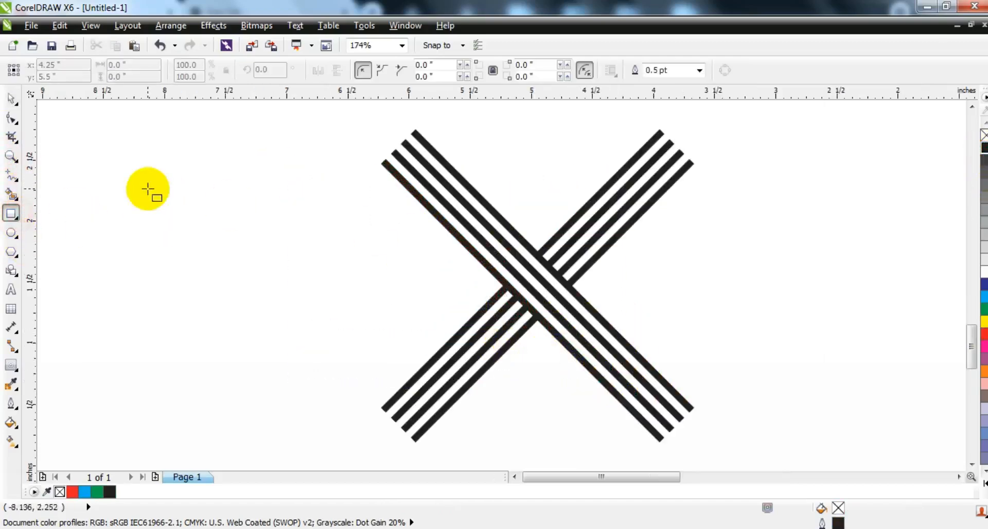
pyautogui.moveTo(148, 190); pyautogui.dragTo(223, 344)
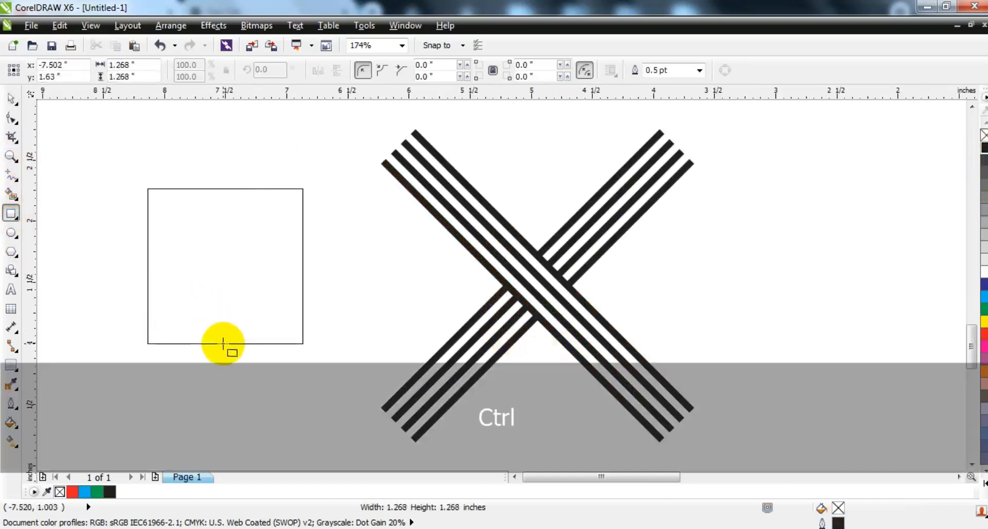
pyautogui.click(700, 70)
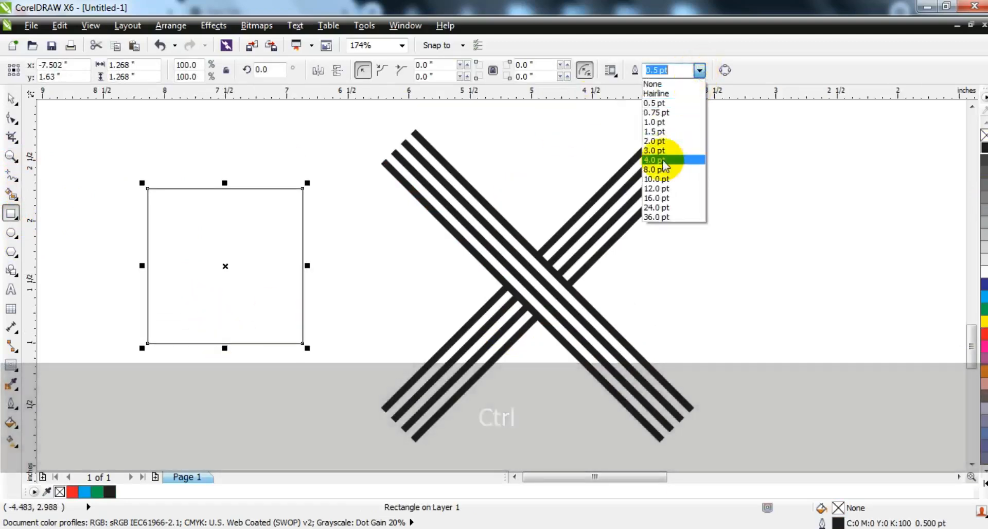
pyautogui.click(663, 157)
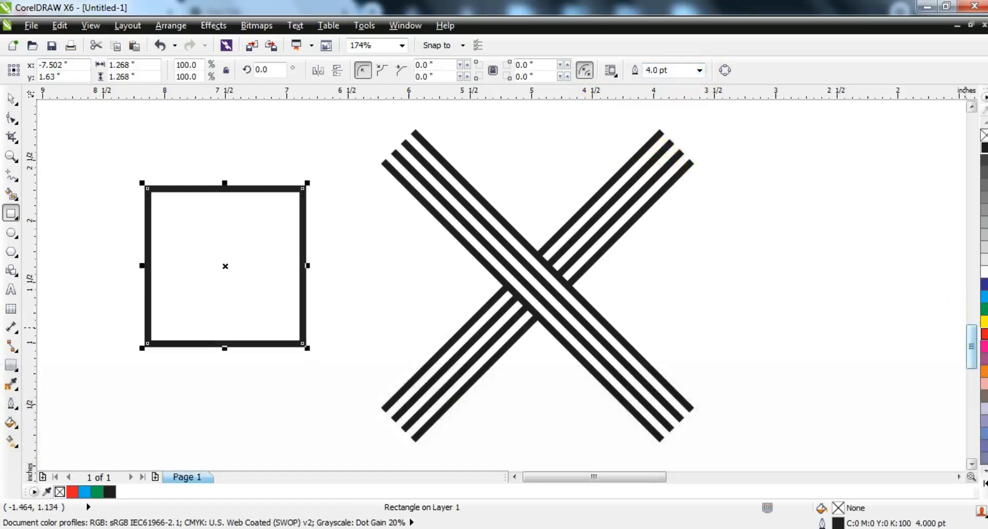
pyautogui.rightClick(983, 333)
# Rotate the red square to 315 degrees so it stands as a diamond
pyautogui.click(11, 98)
pyautogui.click(270, 238)
pyautogui.moveTo(308, 187); pyautogui.dragTo(303, 267)
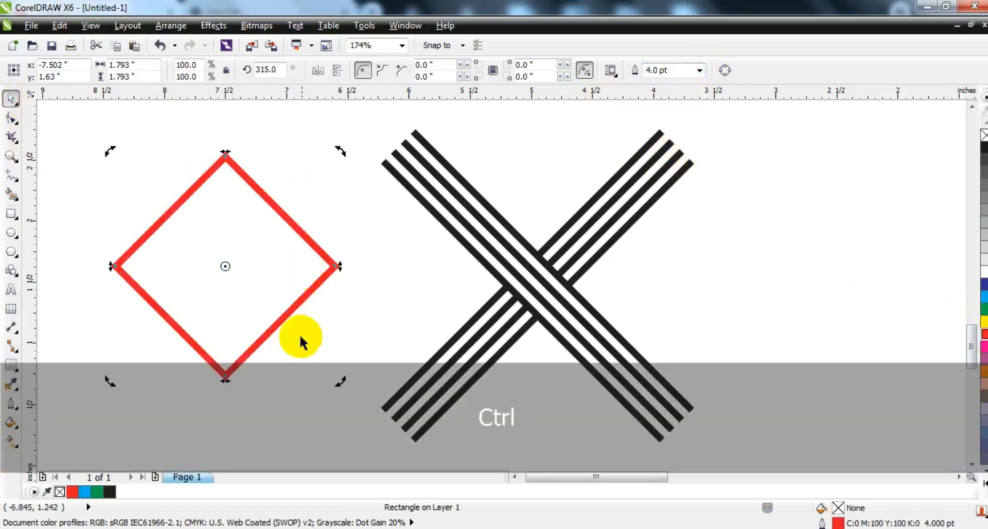
# Move the red diamond into the left gap of the X and enlarge it to about 1.86 inches wide
pyautogui.click(300, 338)
pyautogui.moveTo(291, 314); pyautogui.dragTo(465, 325)
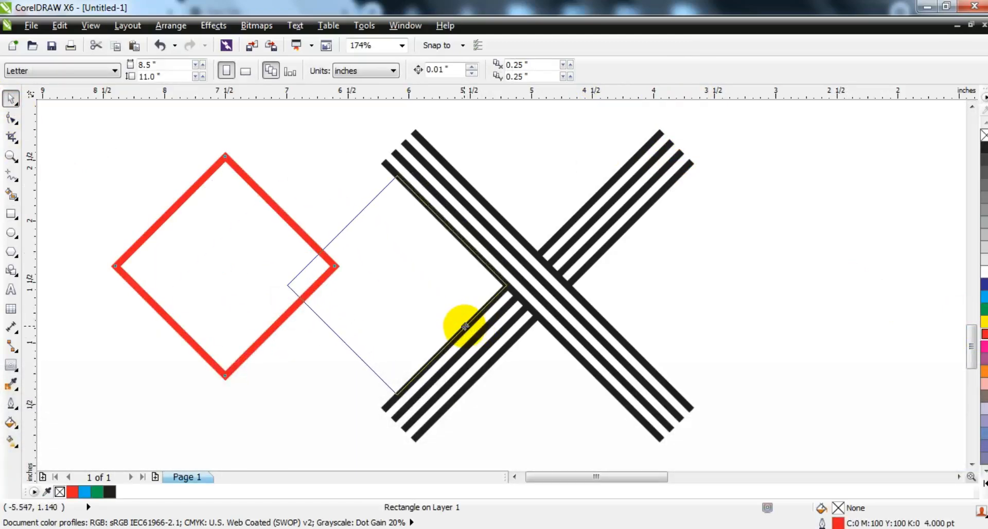
pyautogui.moveTo(464, 325); pyautogui.dragTo(463, 326)
pyautogui.moveTo(286, 398); pyautogui.dragTo(279, 404)
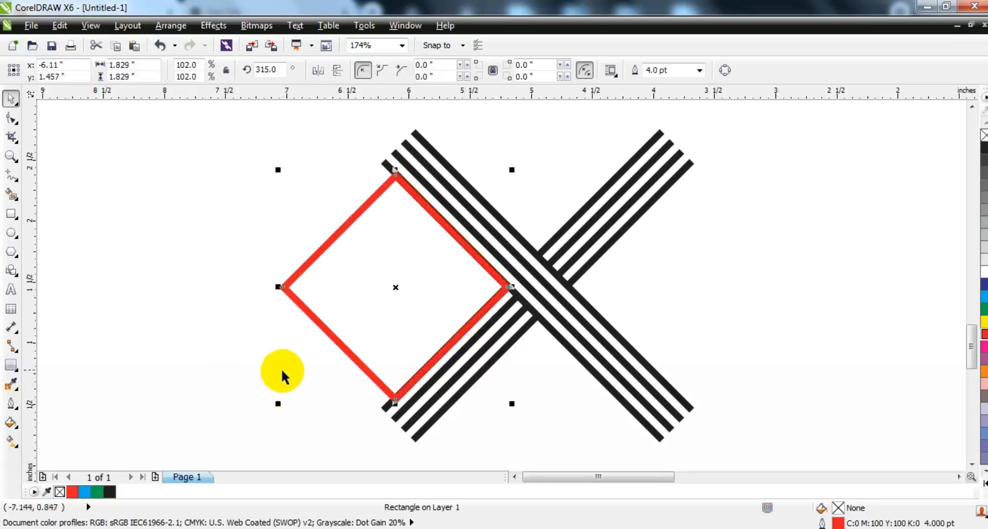
pyautogui.moveTo(274, 166); pyautogui.dragTo(274, 163)
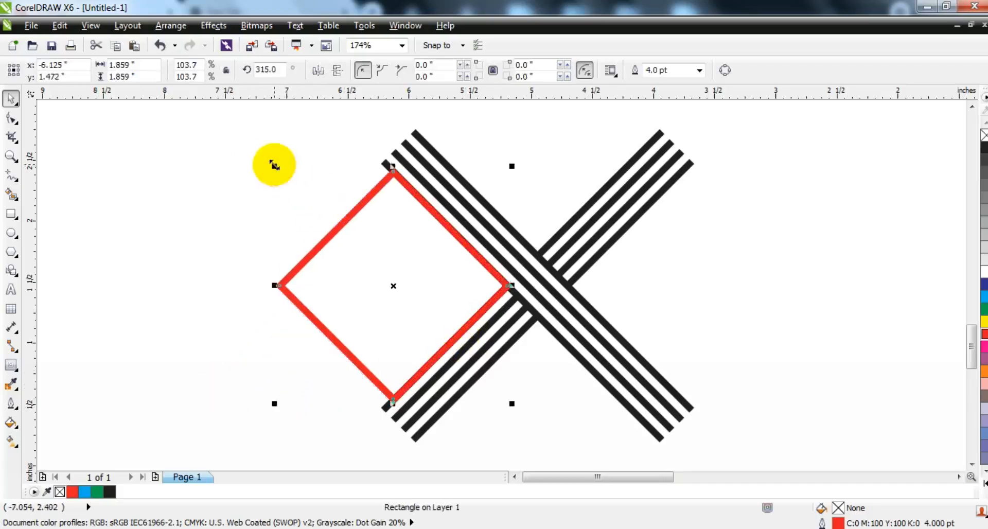
# Apply an inward contour to the red diamond with 3 steps and an offset of about 0.119 inches
pyautogui.click(12, 365)
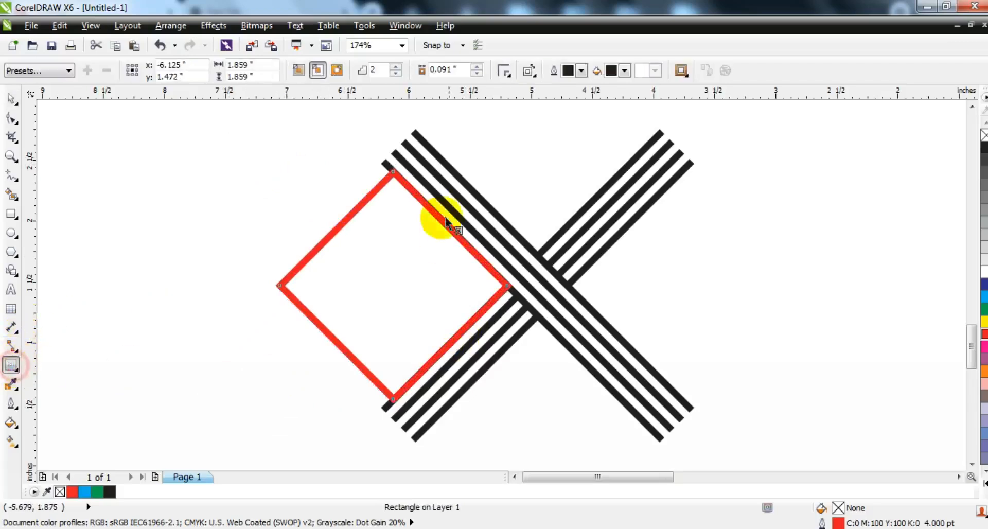
pyautogui.moveTo(394, 175); pyautogui.dragTo(390, 222)
pyautogui.moveTo(395, 177); pyautogui.dragTo(395, 183)
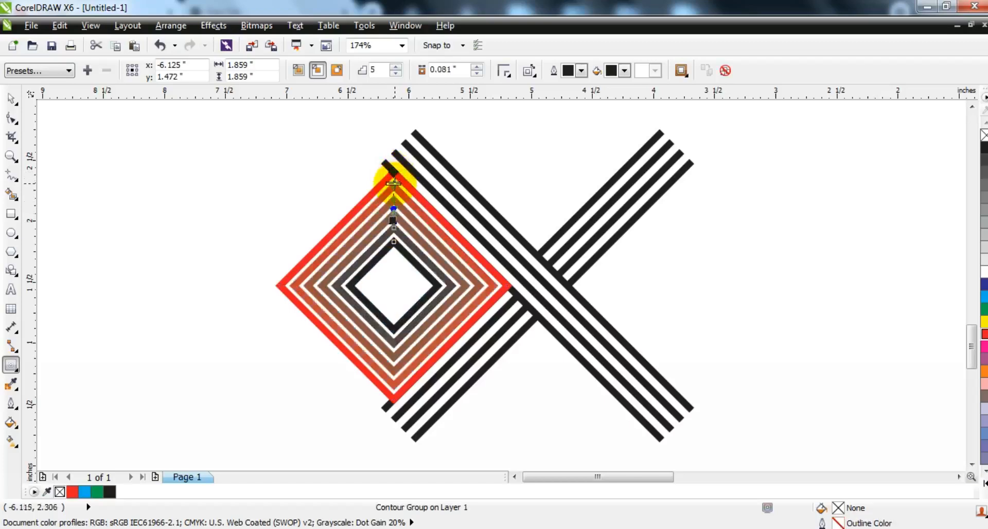
pyautogui.click(396, 74)
pyautogui.click(396, 75)
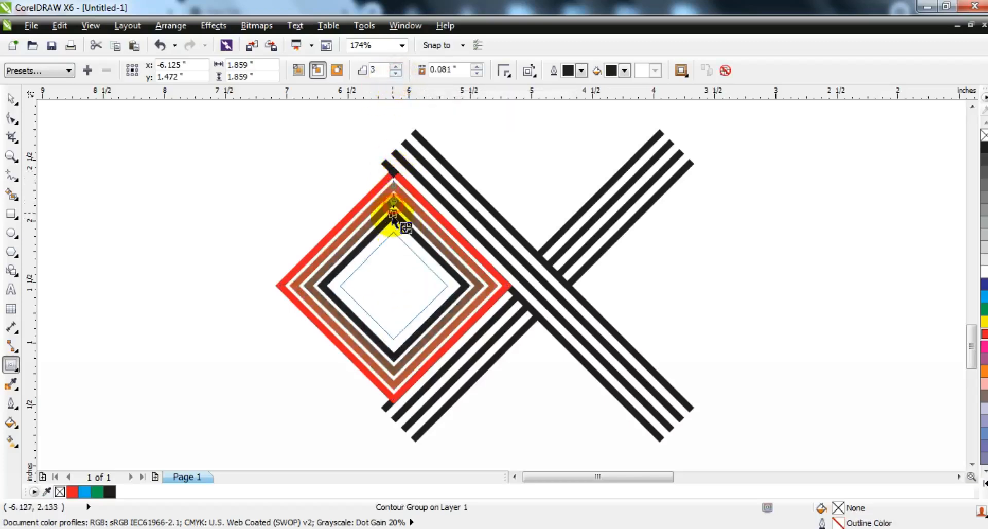
pyautogui.moveTo(392, 218); pyautogui.dragTo(392, 214)
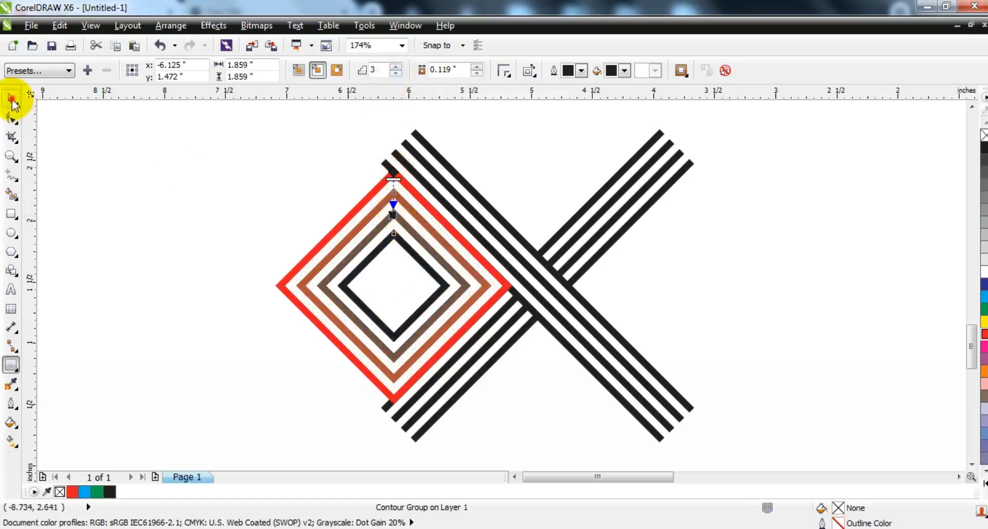
# Break the diamond's contour group apart, ungroup it, and combine the four diamonds into one curve
pyautogui.click(12, 101)
pyautogui.click(170, 25)
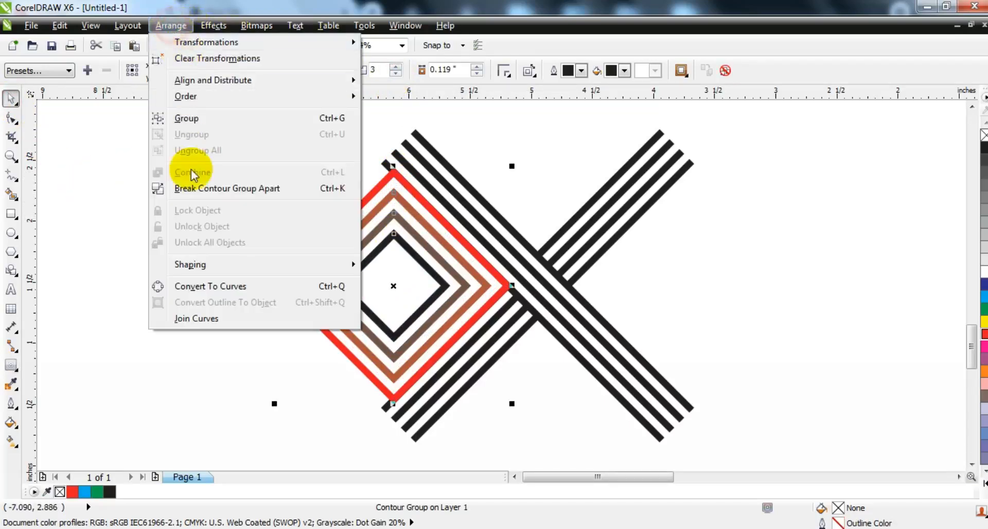
pyautogui.click(194, 187)
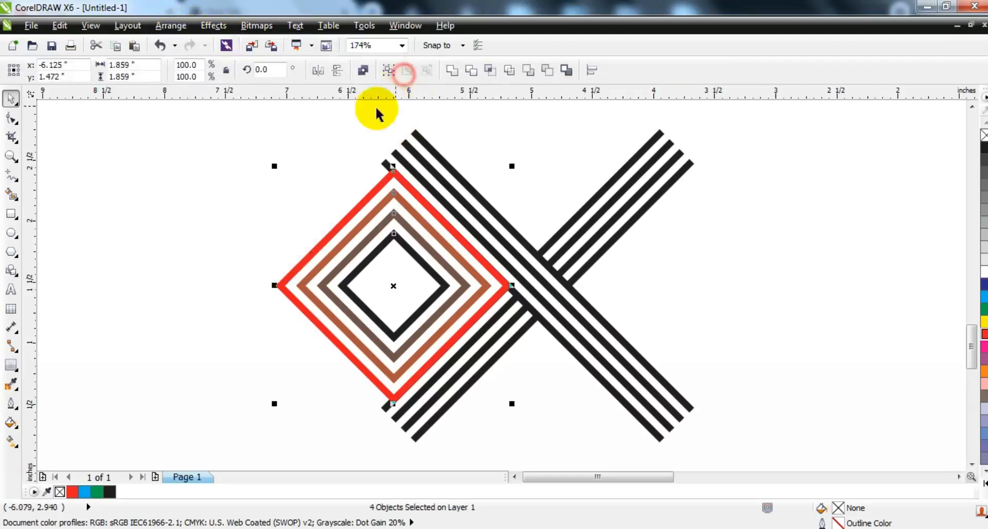
pyautogui.click(363, 70)
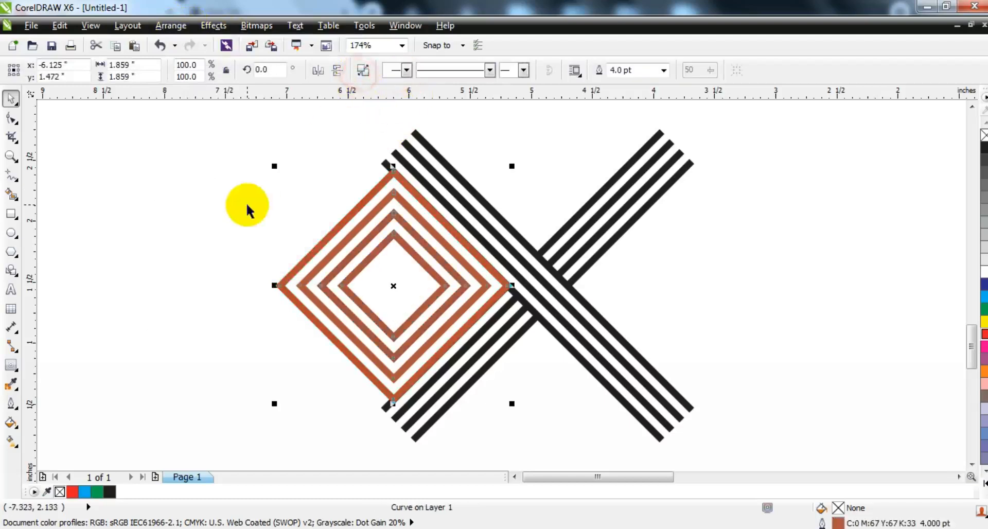
# Convert the combined diamonds' outline to an object and fill it red
pyautogui.click(166, 27)
pyautogui.click(188, 418)
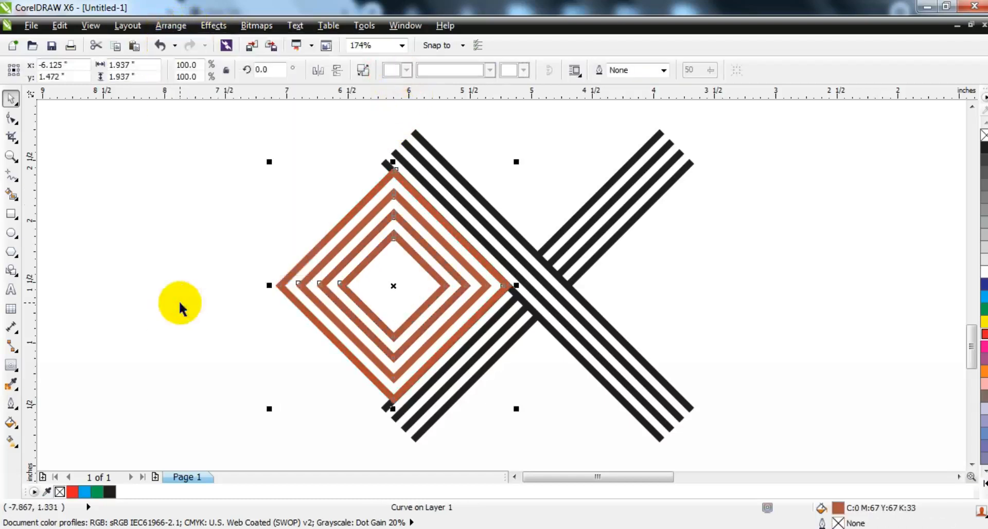
pyautogui.click(983, 337)
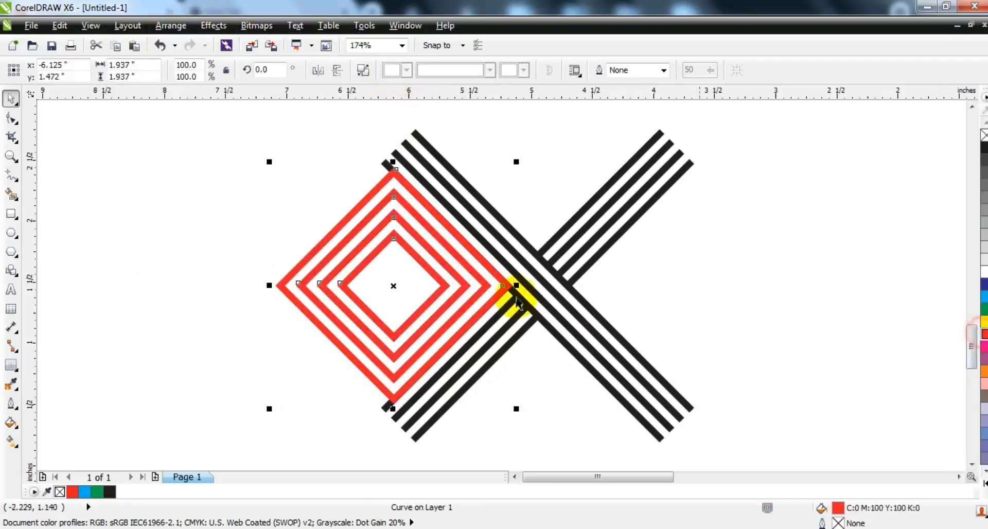
# Copy the nested red diamonds horizontally into the right gap of the X and nudge the copy left to fit
pyautogui.moveTo(436, 267); pyautogui.dragTo(723, 286)
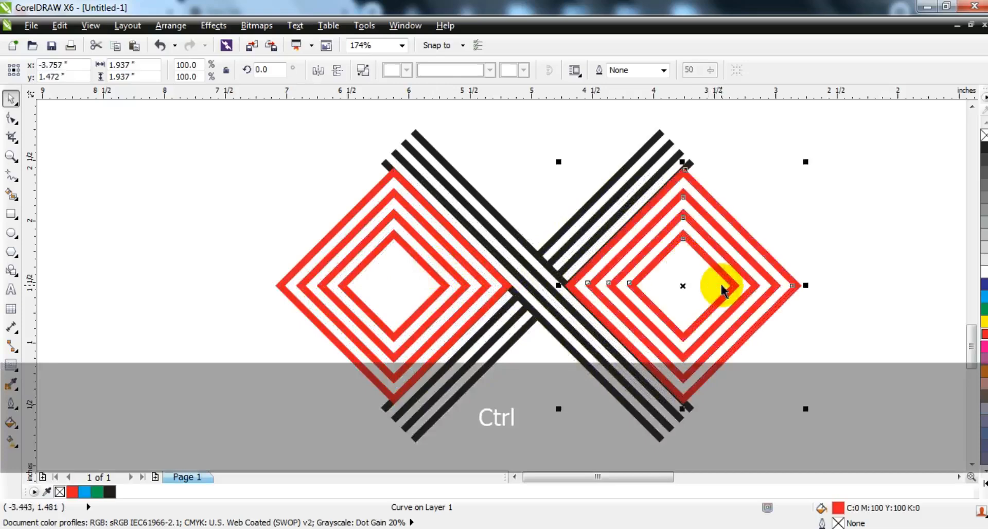
pyautogui.press('Left')
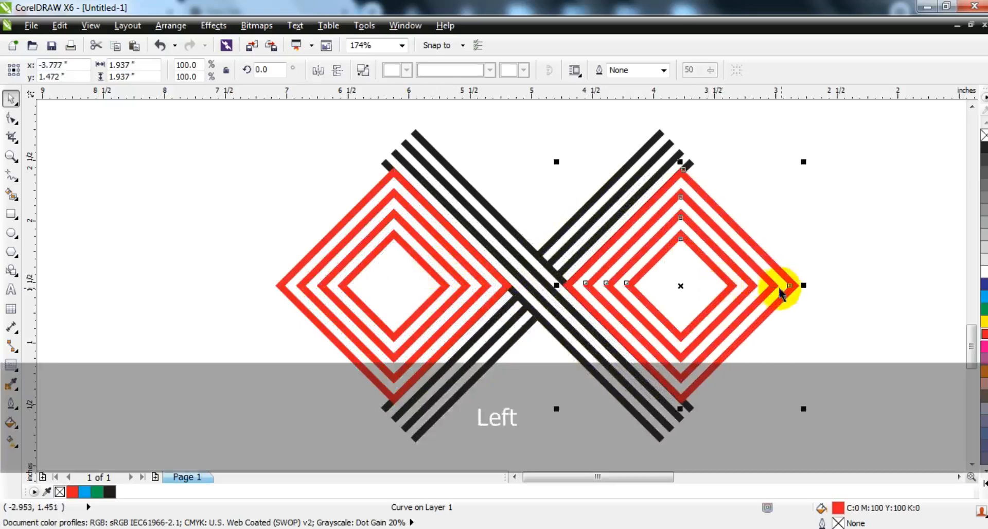
pyautogui.click(192, 265)
# Select both nested diamonds and add a copy rotated to 270 degrees in the X's upper and lower gaps
pyautogui.press('F3')
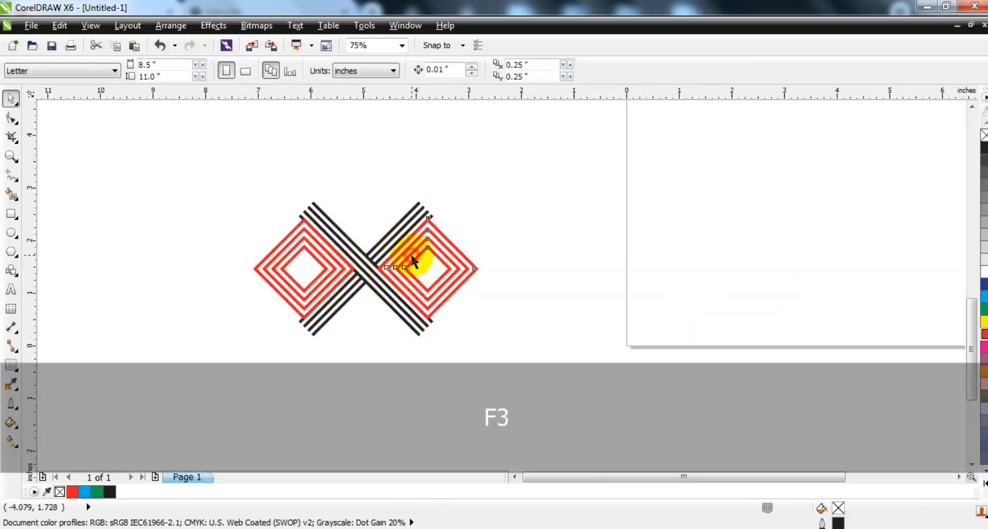
pyautogui.click(411, 260)
pyautogui.keyDown('shift'); pyautogui.click(306, 227); pyautogui.keyUp('shift')
pyautogui.moveTo(486, 215); pyautogui.dragTo(397, 338)
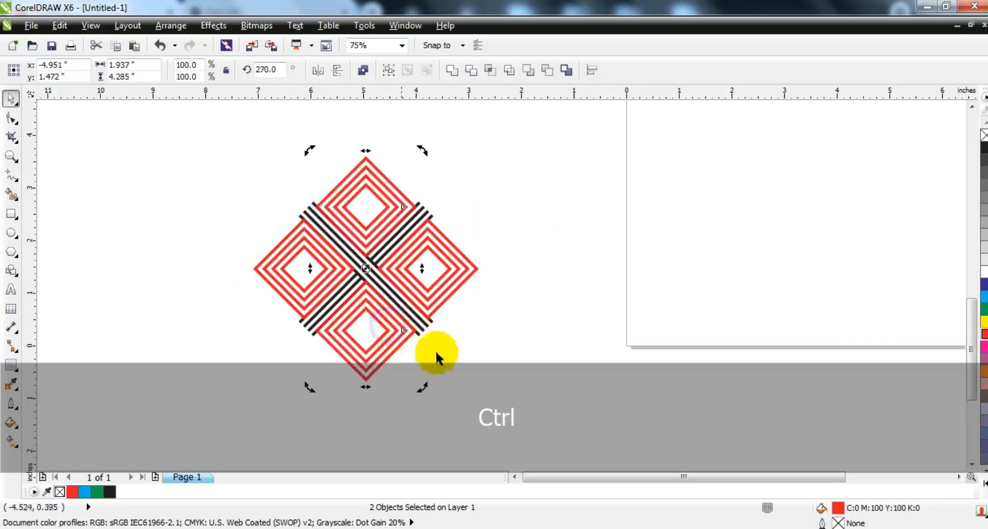
# Weld the crossing stripes and all four nested diamonds into a single black curve
pyautogui.moveTo(524, 391); pyautogui.dragTo(228, 138)
pyautogui.click(452, 72)
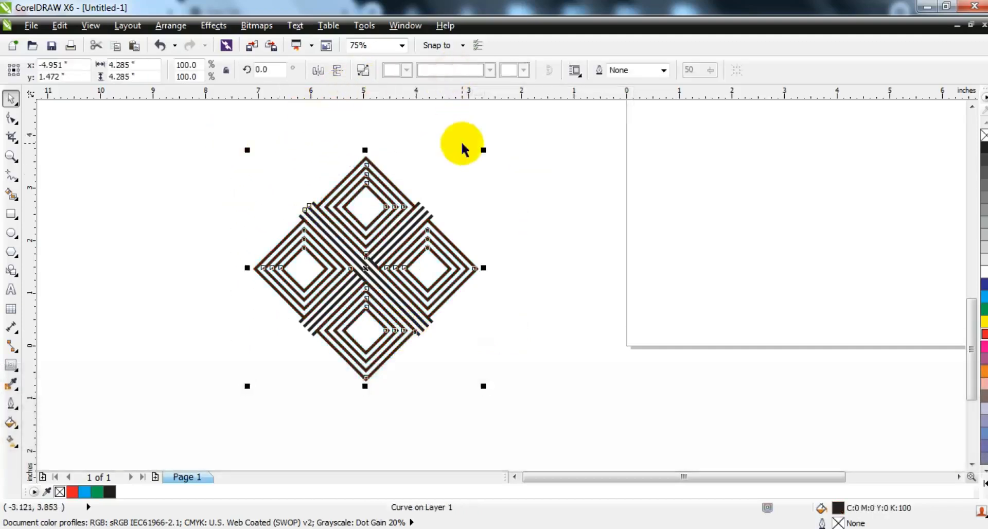
pyautogui.click(269, 214)
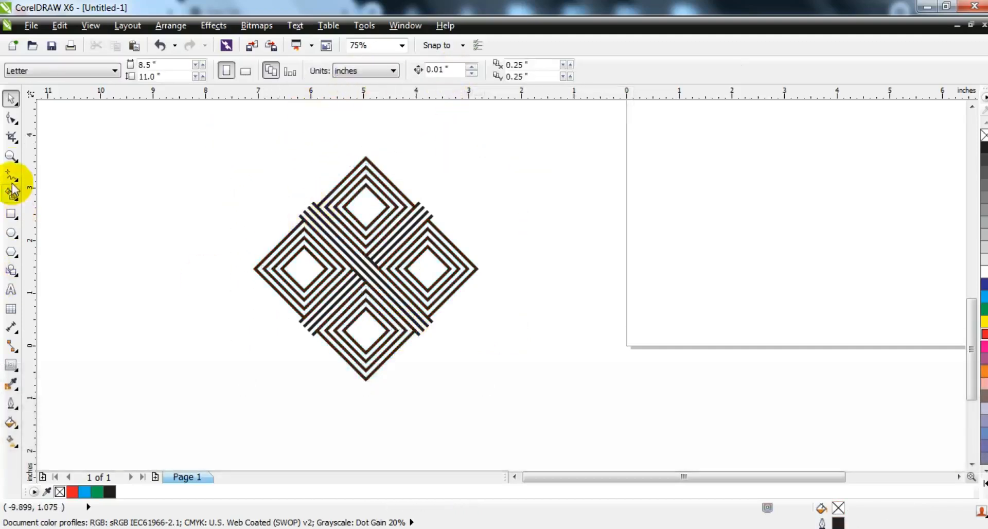
# Draw a circle about 2.3 inches in diameter over the pattern's left part, with a 4 pt red outline
pyautogui.click(11, 156)
pyautogui.moveTo(216, 171); pyautogui.dragTo(538, 381)
pyautogui.click(10, 236)
pyautogui.click(629, 71)
pyautogui.click(606, 156)
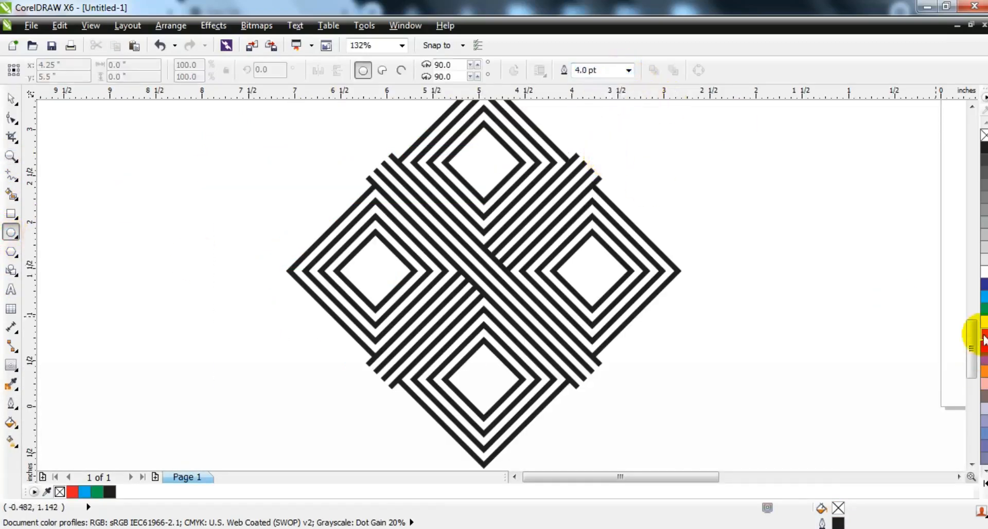
pyautogui.moveTo(223, 162); pyautogui.dragTo(319, 378)
pyautogui.click(11, 97)
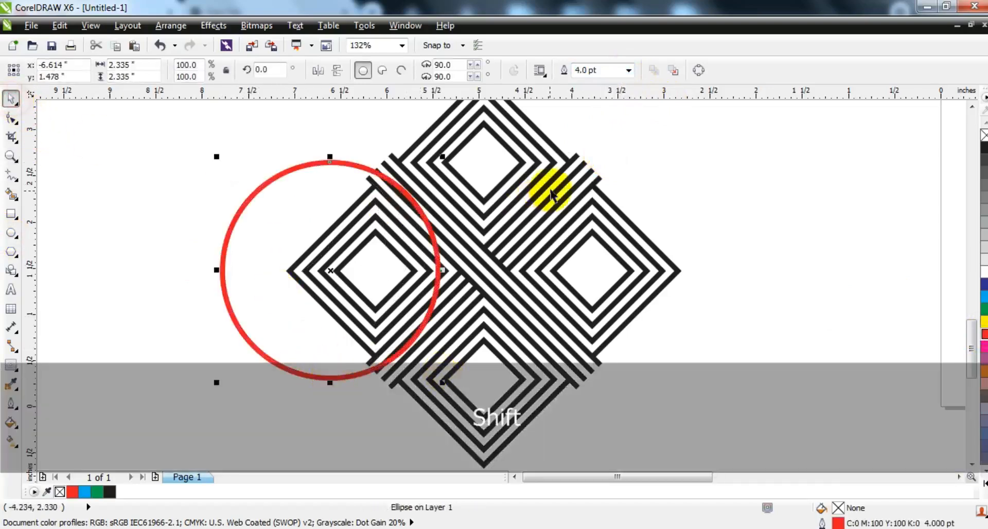
# Centre the red circle on the striped pattern and shrink it about its centre to about 1.85 inches
pyautogui.keyDown('shift'); pyautogui.click(546, 182); pyautogui.keyUp('shift')
pyautogui.press('e')
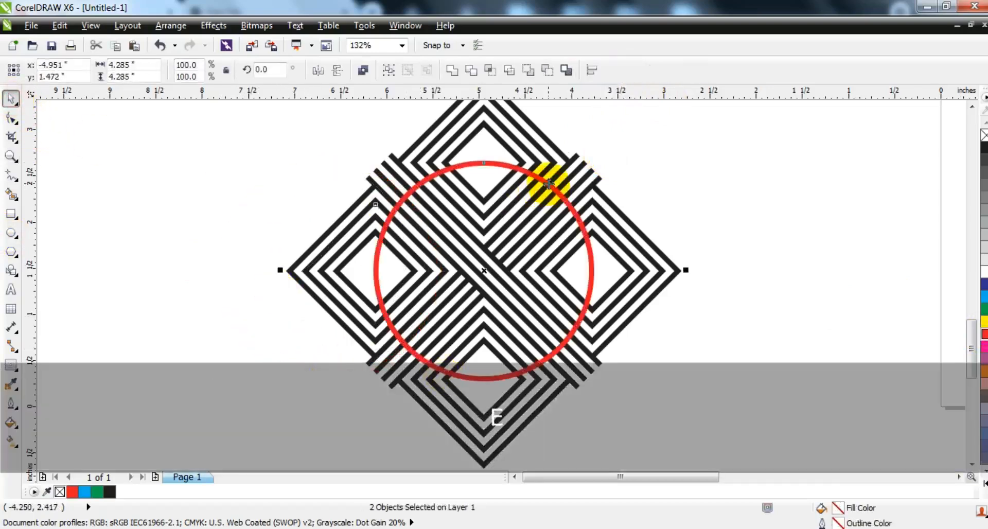
pyautogui.press('Escape')
pyautogui.scroll(2, 617, 175)
pyautogui.click(632, 178)
pyautogui.moveTo(683, 103); pyautogui.dragTo(671, 132)
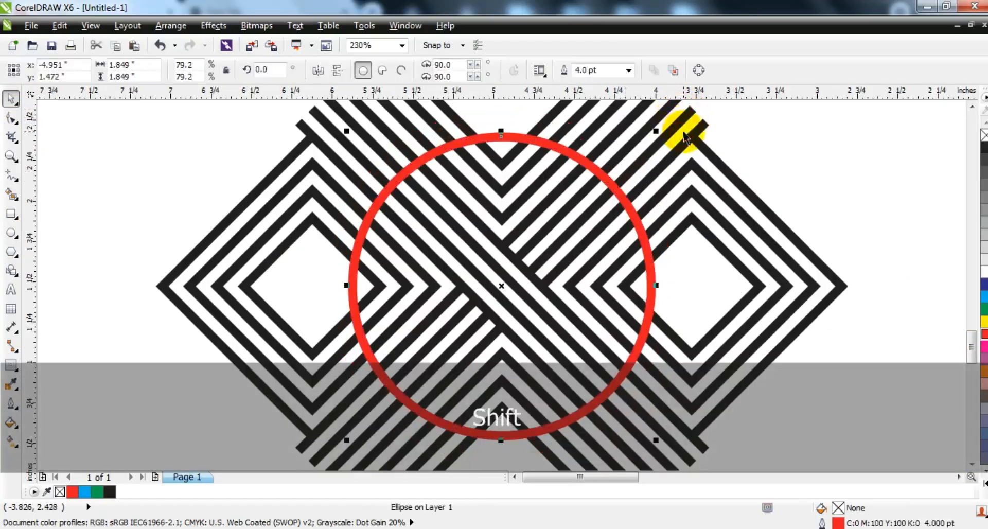
# Intersect the red circle with the striped pattern and move the resulting striped disc clear of the pattern's left side
pyautogui.keyDown('shift'); pyautogui.click(532, 126); pyautogui.keyUp('shift')
pyautogui.press('F3')
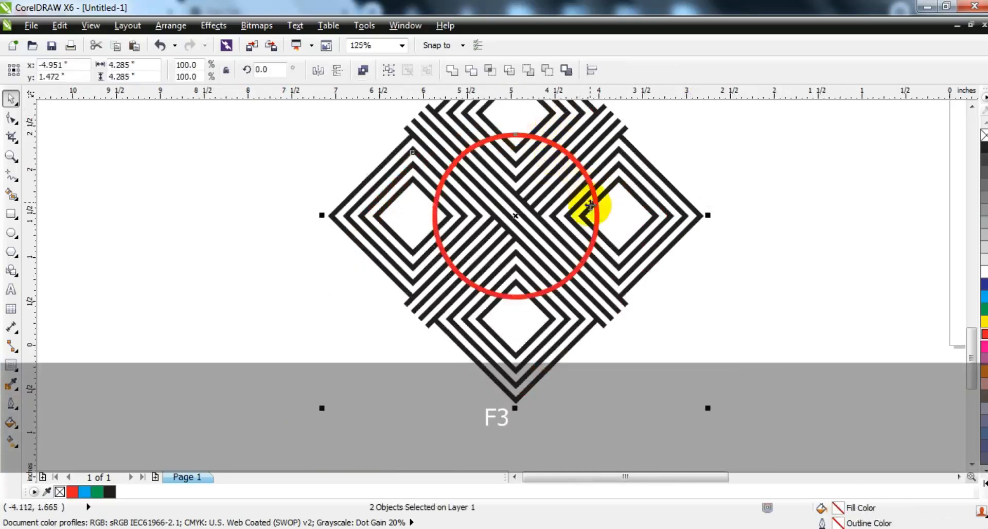
pyautogui.click(490, 72)
pyautogui.click(753, 230)
pyautogui.click(563, 258)
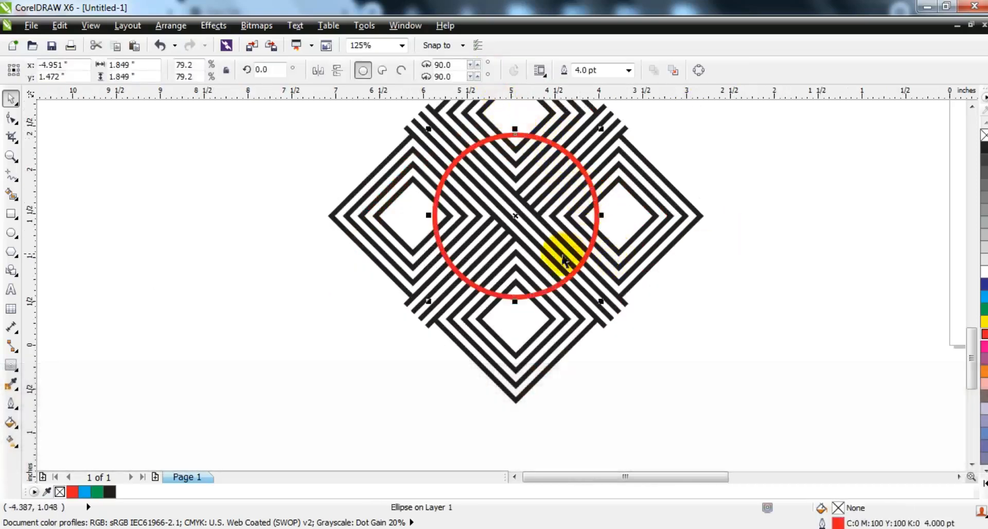
pyautogui.moveTo(550, 264); pyautogui.dragTo(191, 263)
pyautogui.click(291, 300)
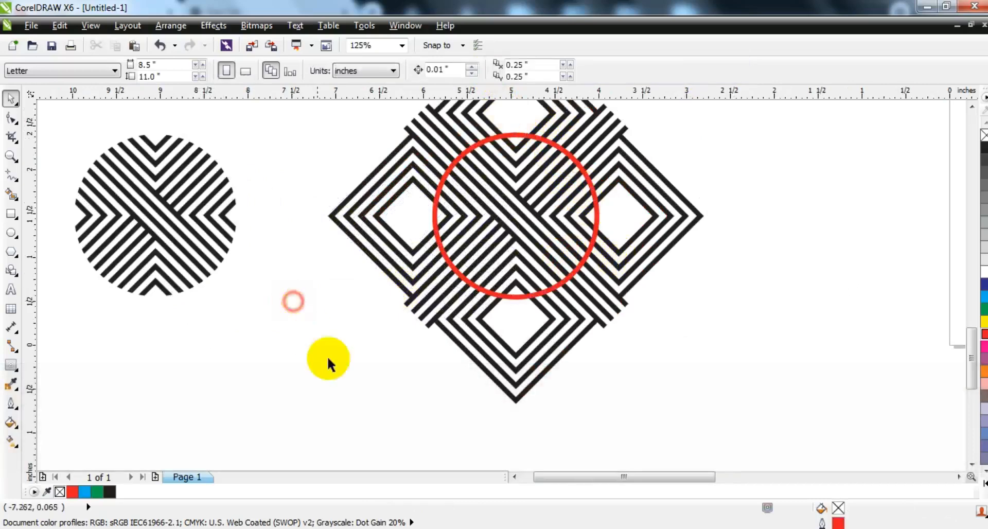
# Delete the original striped pattern and the red circle, keeping only the striped disc
pyautogui.moveTo(622, 388); pyautogui.dragTo(320, 77)
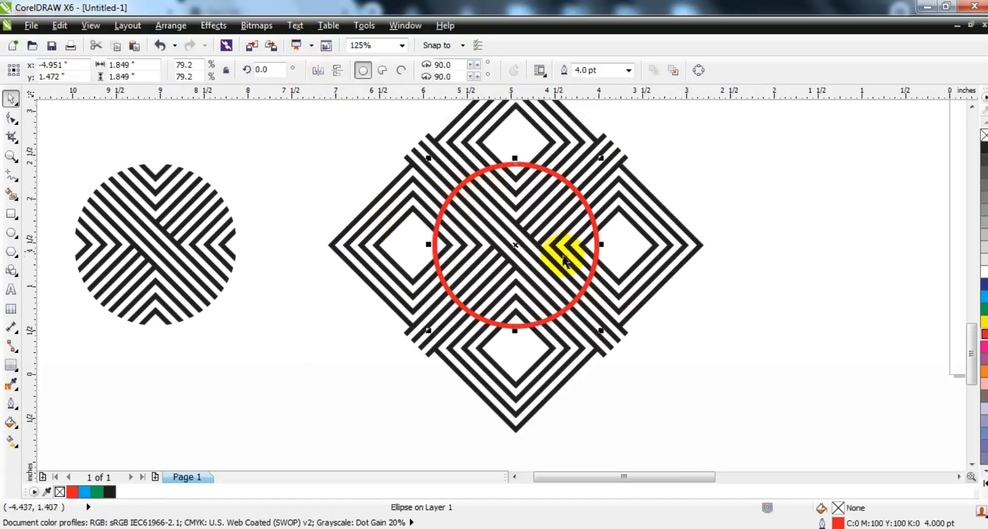
pyautogui.press('F3')
pyautogui.press('Escape')
pyautogui.moveTo(635, 363); pyautogui.dragTo(428, 178)
pyautogui.press('Delete')
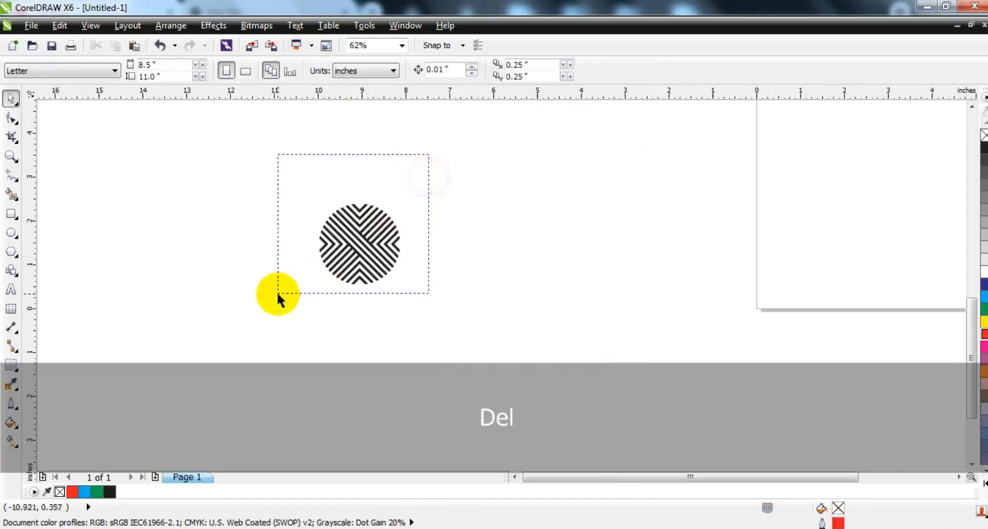
pyautogui.moveTo(277, 293); pyautogui.dragTo(278, 293)
pyautogui.hotkey('shift', 'F2')
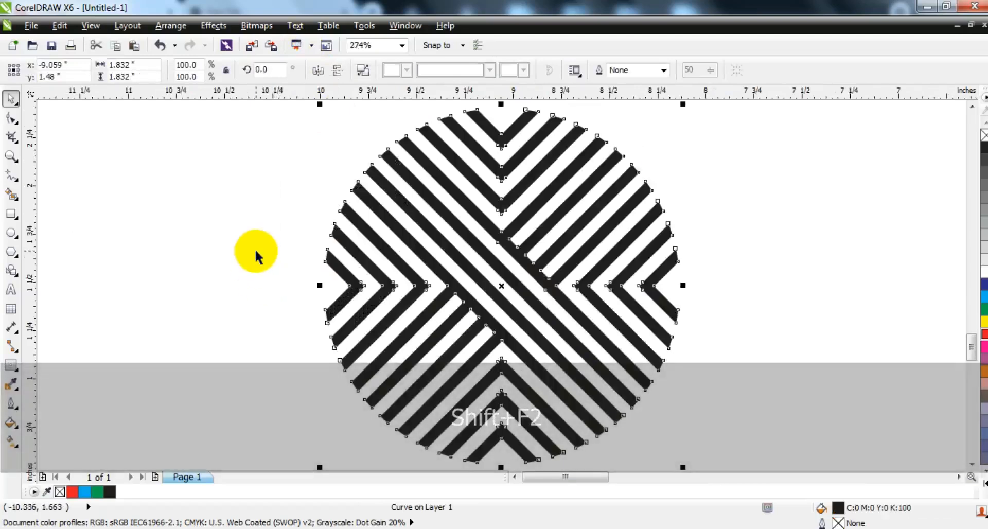
pyautogui.click(258, 250)
pyautogui.press('F3')
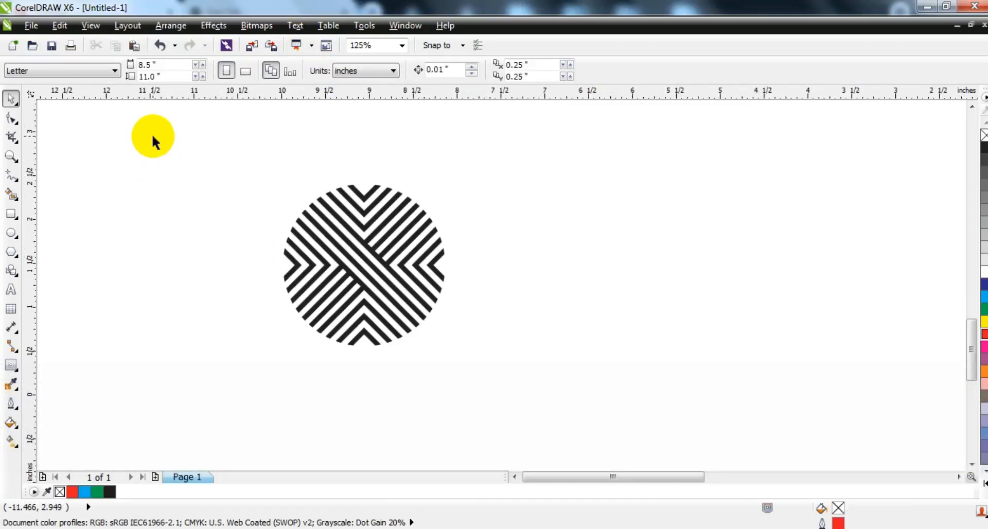
pyautogui.press('space')
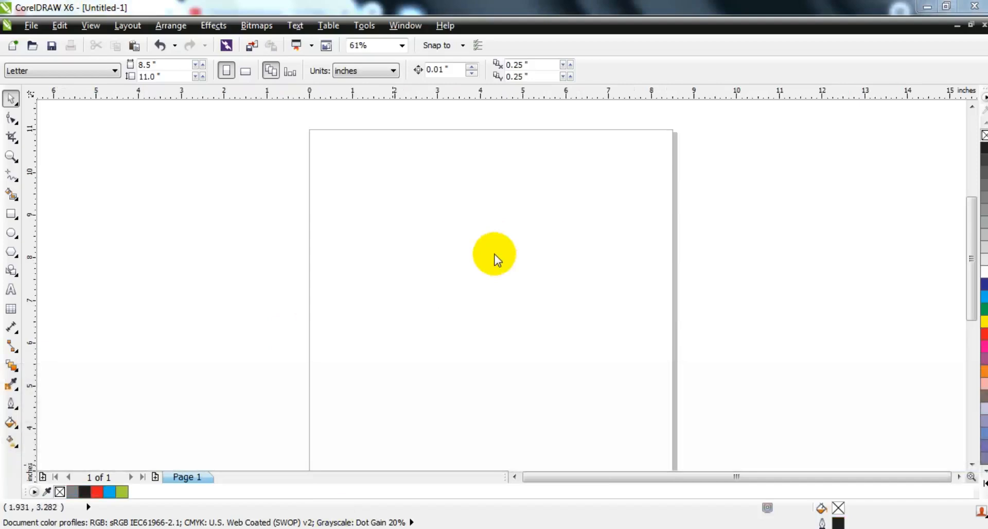
# Draw a regular hexagon with a 3 pt outline on the page and enlarge it to about 4.71 by 5.44 inches
pyautogui.click(14, 251)
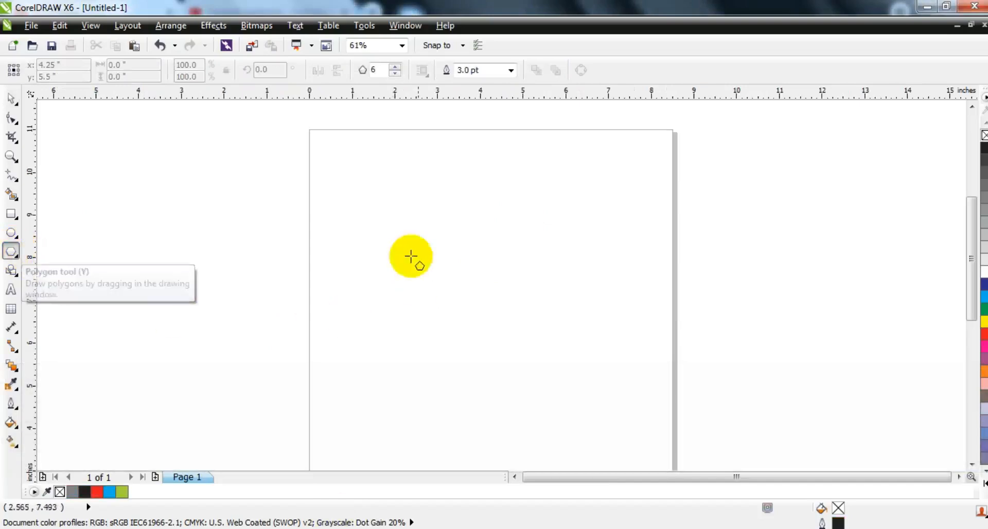
pyautogui.moveTo(388, 192); pyautogui.dragTo(492, 402)
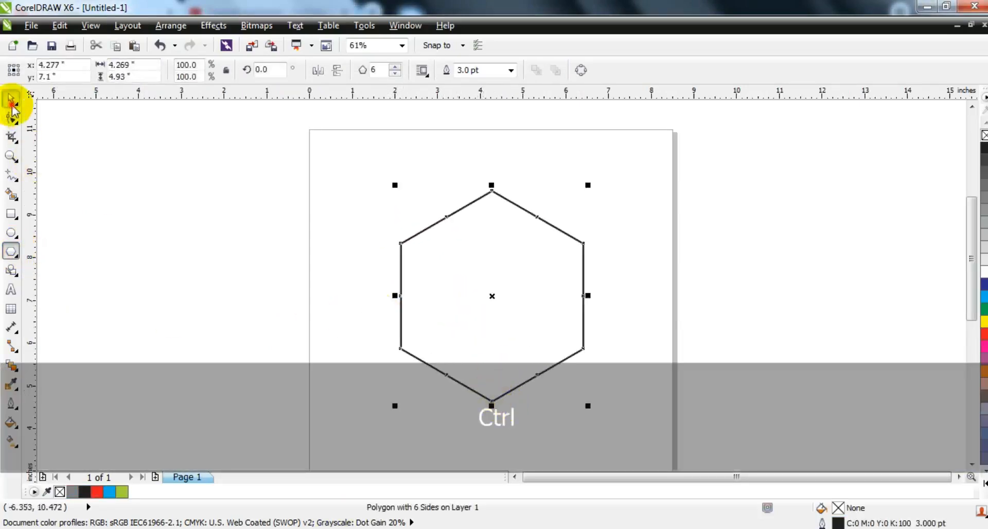
pyautogui.moveTo(587, 185); pyautogui.dragTo(602, 172)
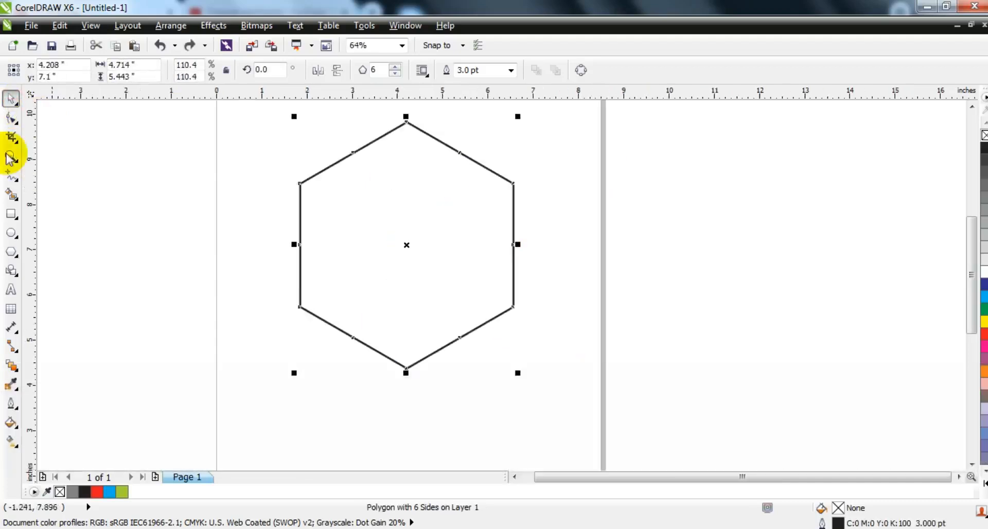
# Reshape the hexagon by moving its top node to the middle of its left side, forming two overlapping triangles within a hexagonal outline
pyautogui.click(12, 119)
pyautogui.moveTo(405, 124); pyautogui.dragTo(298, 250)
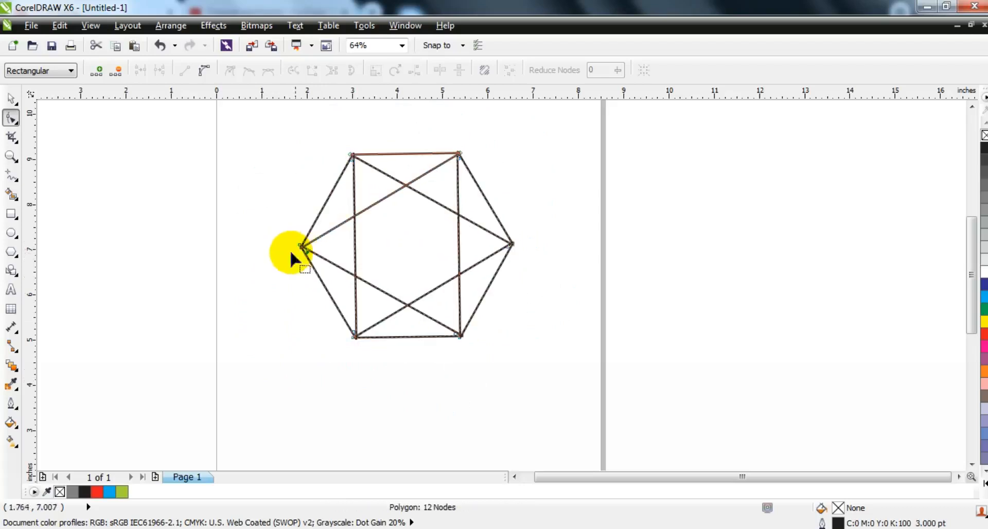
pyautogui.click(10, 98)
pyautogui.click(176, 297)
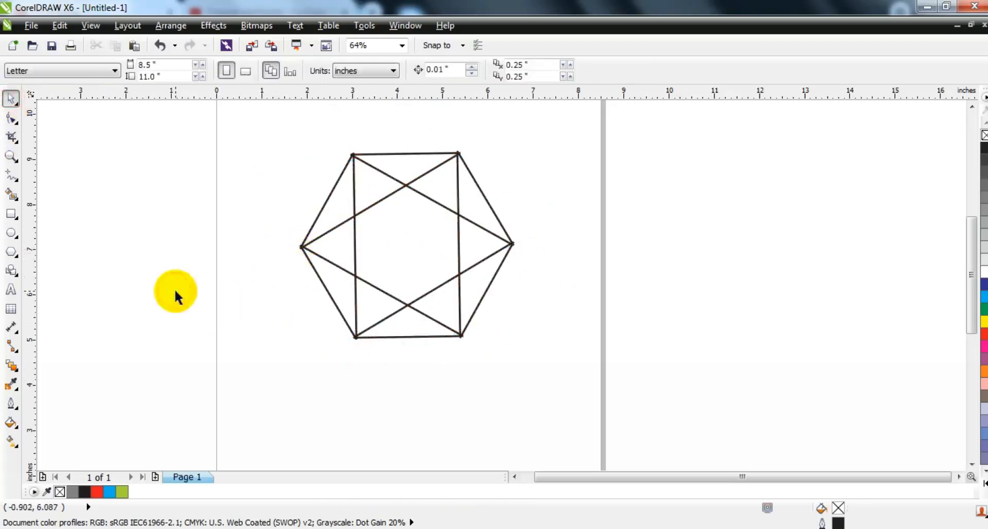
# Smart-fill all twelve regions around the central hexagon with 60% black and a 0.5 pt outline
pyautogui.click(11, 194)
pyautogui.click(397, 164)
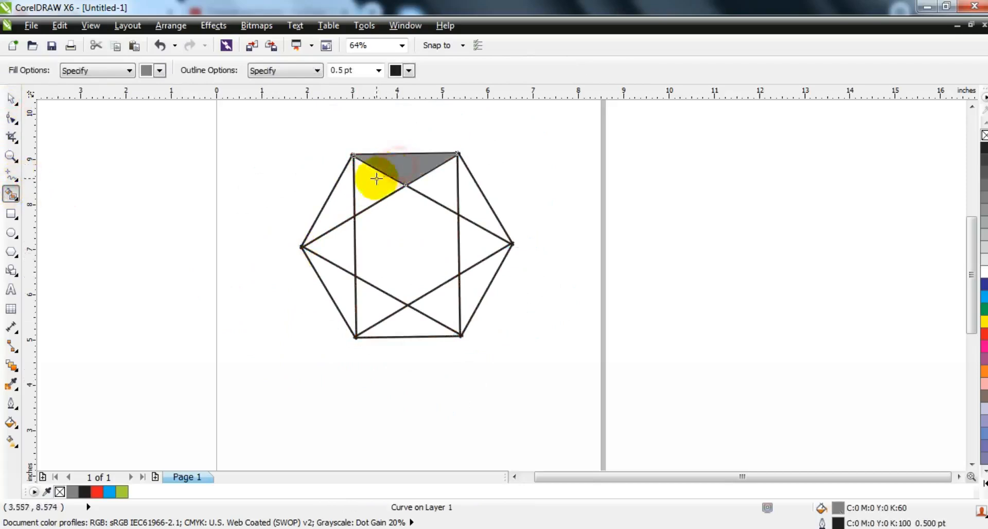
pyautogui.click(375, 176)
pyautogui.click(339, 195)
pyautogui.click(332, 245)
pyautogui.click(333, 268)
pyautogui.click(367, 301)
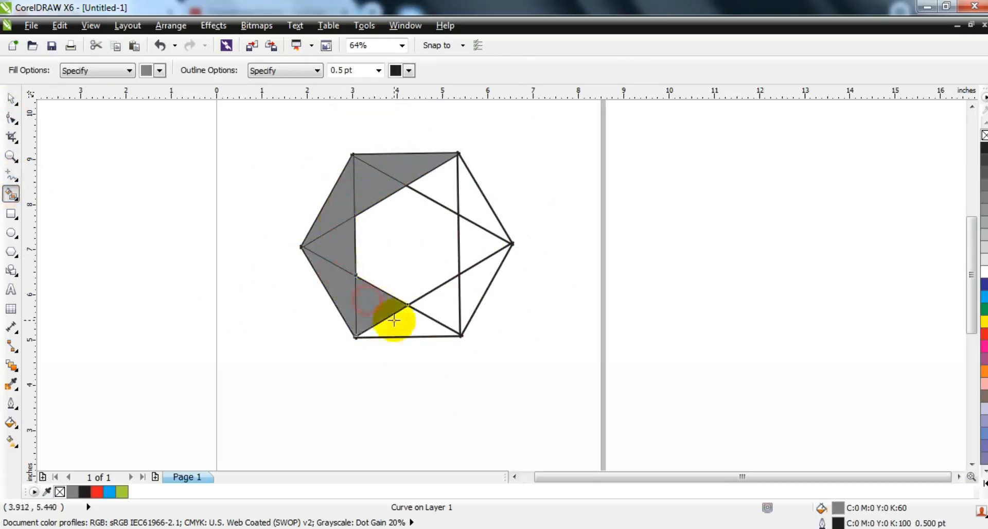
pyautogui.click(406, 324)
pyautogui.click(436, 301)
pyautogui.click(469, 284)
pyautogui.click(474, 244)
pyautogui.click(473, 217)
pyautogui.click(441, 191)
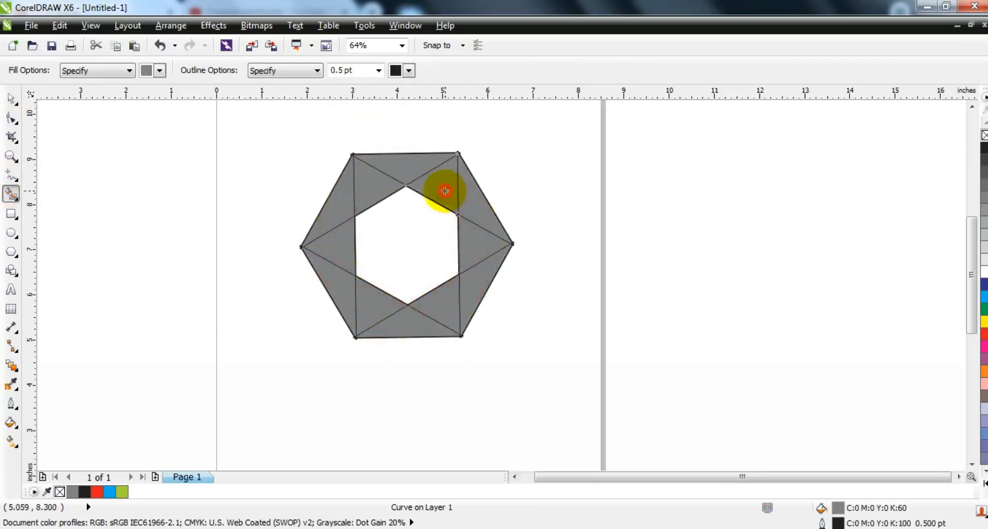
# Move the original line figure off to the left of the grey-filled ring
pyautogui.click(11, 99)
pyautogui.click(399, 264)
pyautogui.moveTo(398, 264); pyautogui.dragTo(148, 263)
pyautogui.click(273, 351)
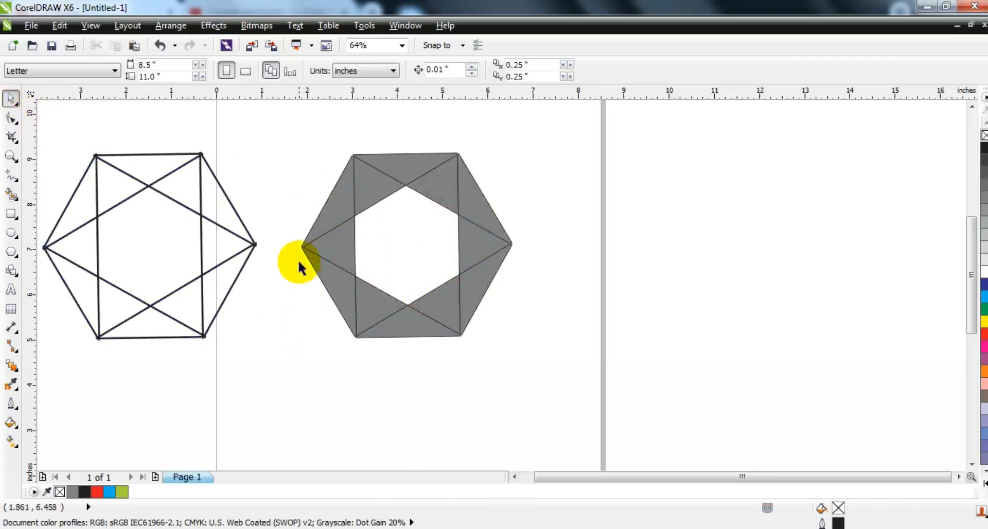
# Fill the ring's upper-left triangle with C100 M100 Y100 K100 black and fade it with a linear fountain fill toward its lower-left tip
pyautogui.click(335, 216)
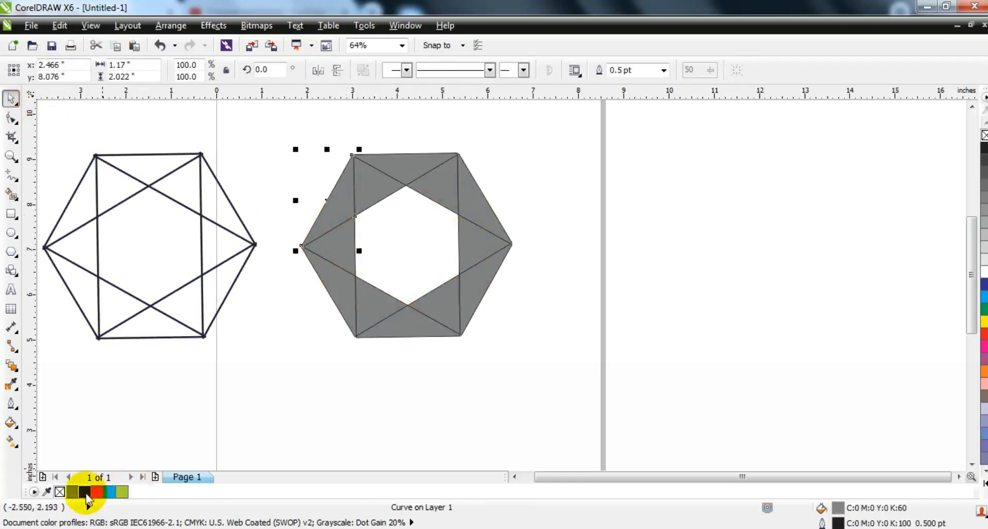
pyautogui.click(984, 484)
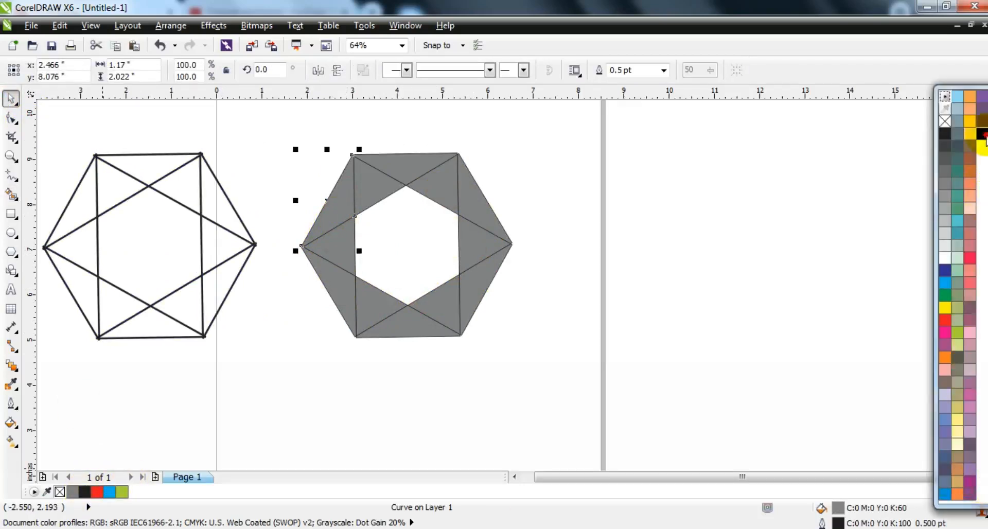
pyautogui.click(981, 135)
pyautogui.click(11, 441)
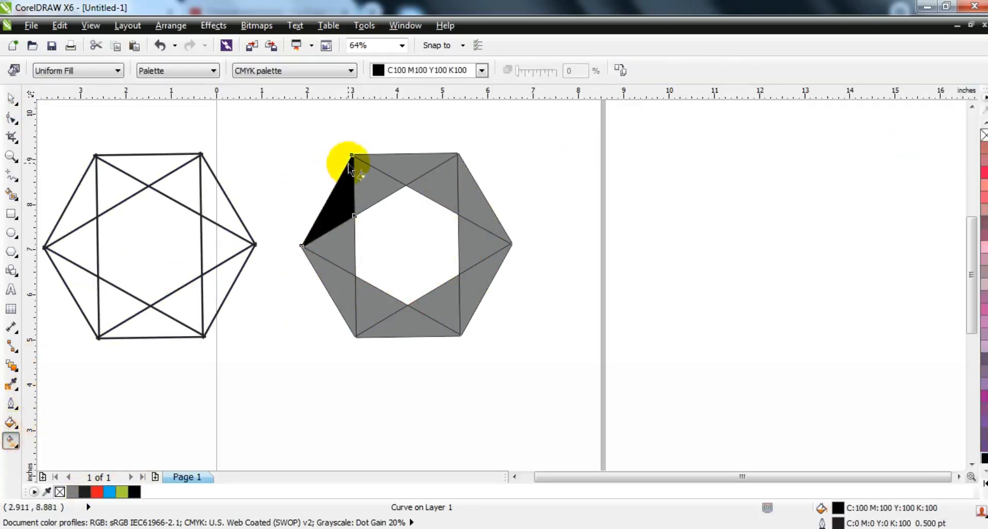
pyautogui.moveTo(322, 228); pyautogui.dragTo(319, 225)
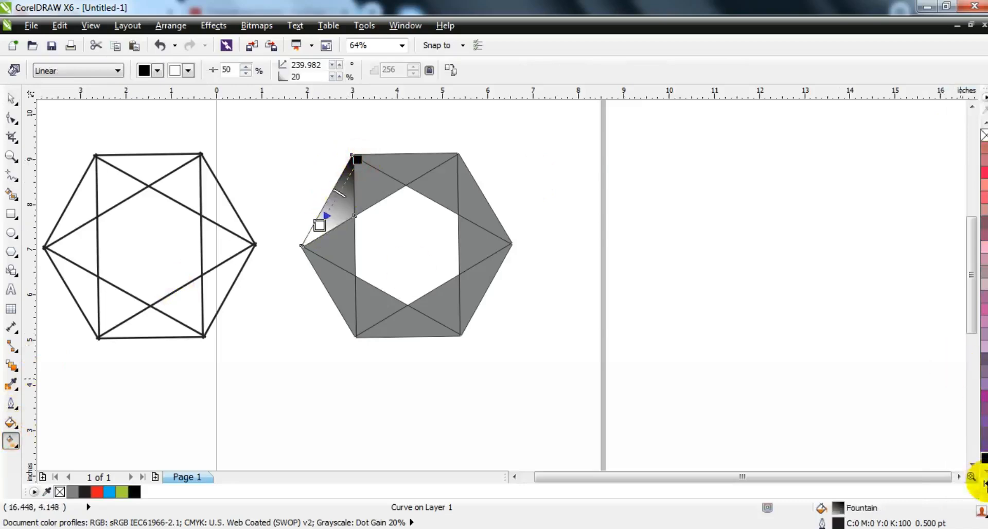
# Add dark blue inside the triangle's fountain fill, make its end colour cyan, and stretch the gradient past both tips
pyautogui.click(984, 483)
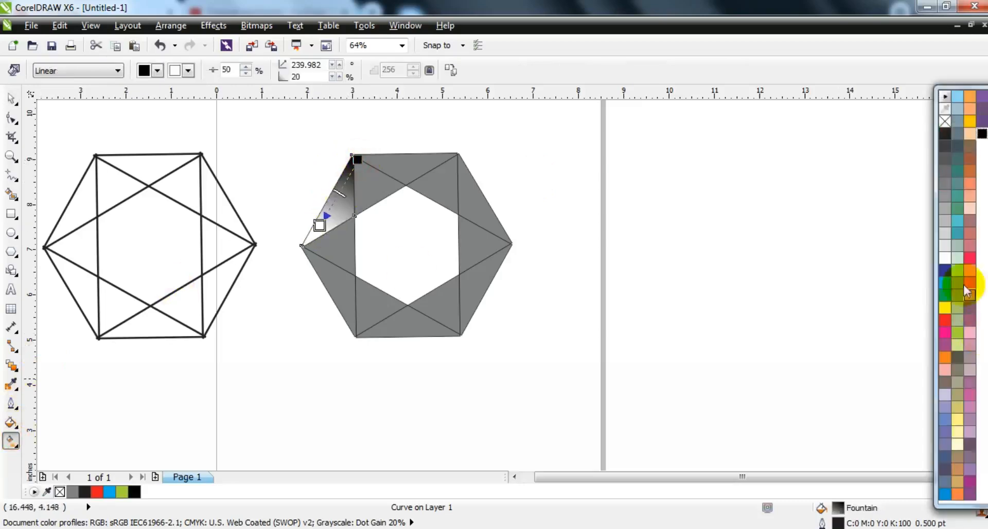
pyautogui.click(368, 208)
pyautogui.click(319, 226)
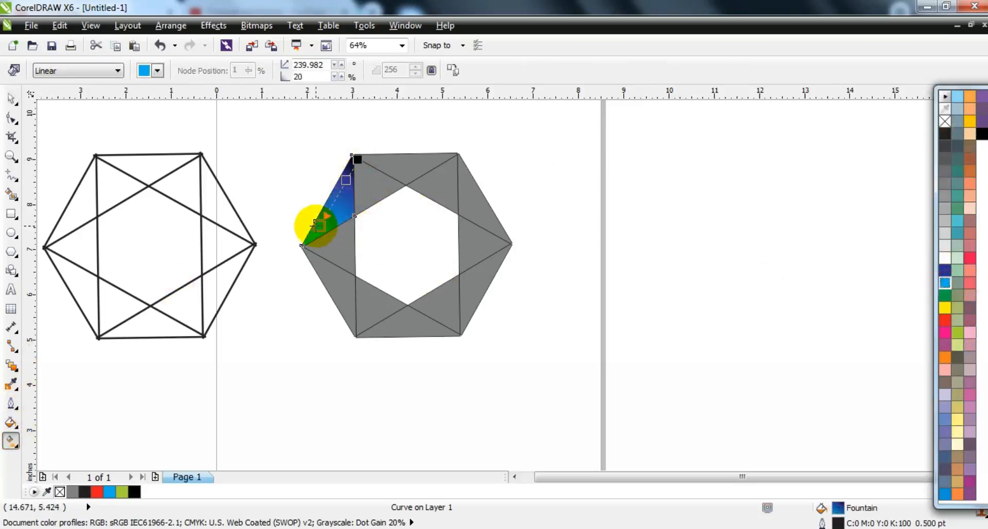
pyautogui.moveTo(319, 225); pyautogui.dragTo(293, 250)
pyautogui.click(358, 159)
pyautogui.moveTo(361, 152); pyautogui.dragTo(362, 151)
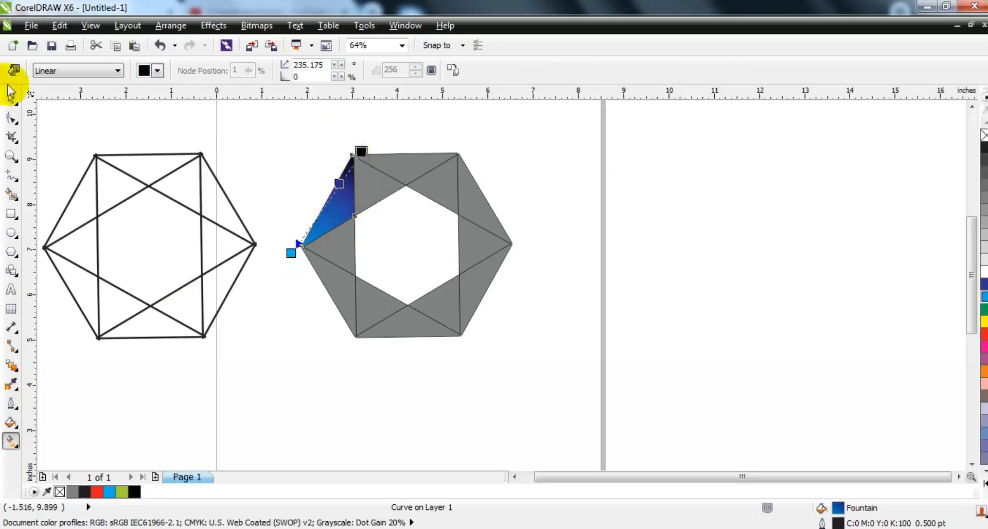
# Select the eleven remaining grey pieces and copy only the fill from the blue gradient triangle to them
pyautogui.click(10, 99)
pyautogui.click(270, 124)
pyautogui.moveTo(278, 110); pyautogui.dragTo(563, 371)
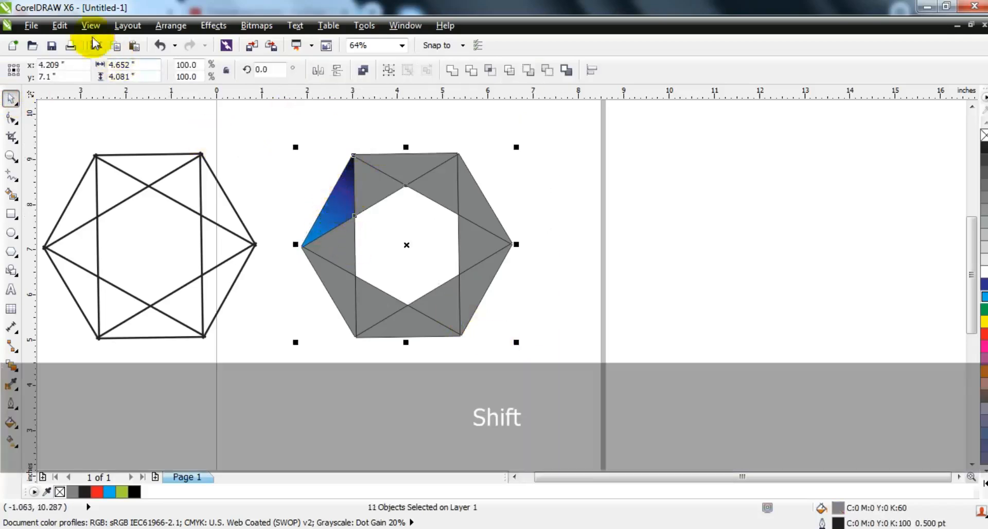
pyautogui.click(62, 26)
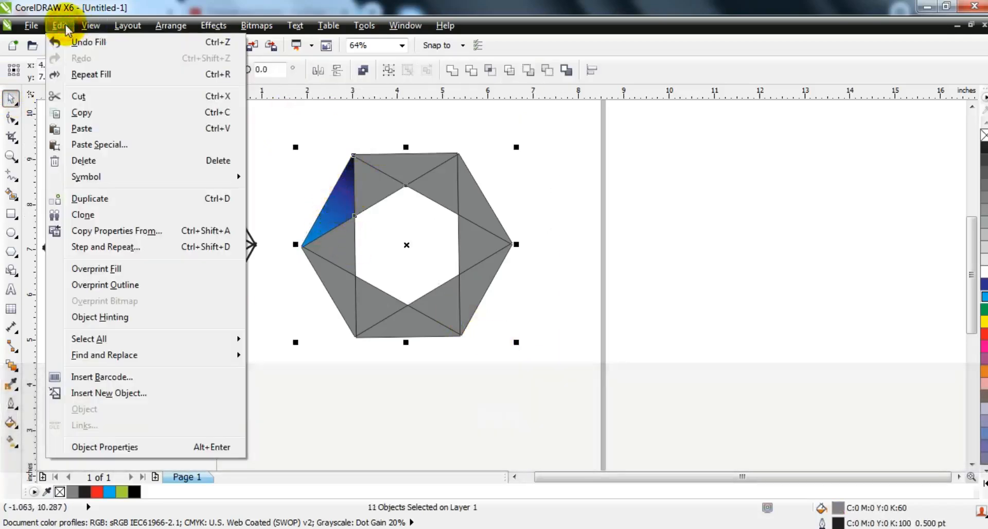
pyautogui.click(109, 238)
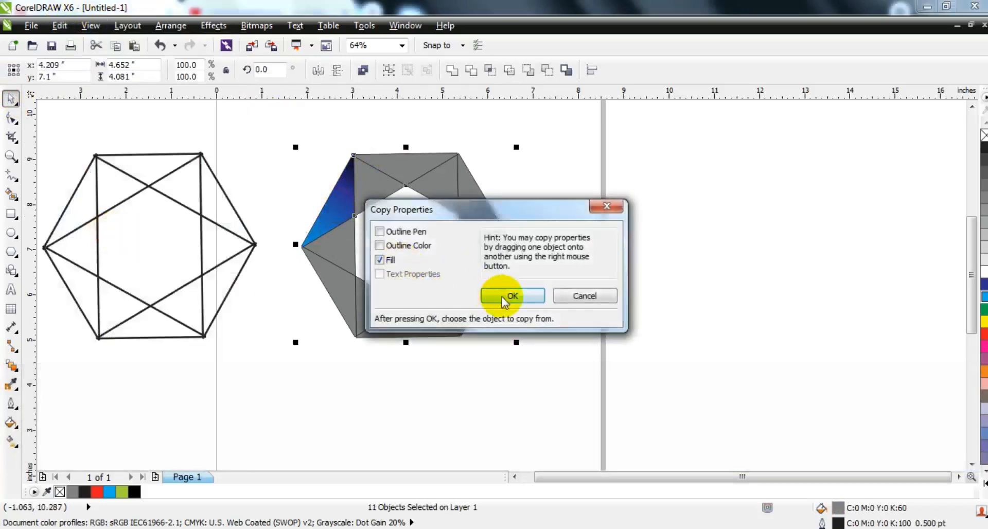
pyautogui.click(451, 294)
pyautogui.click(337, 211)
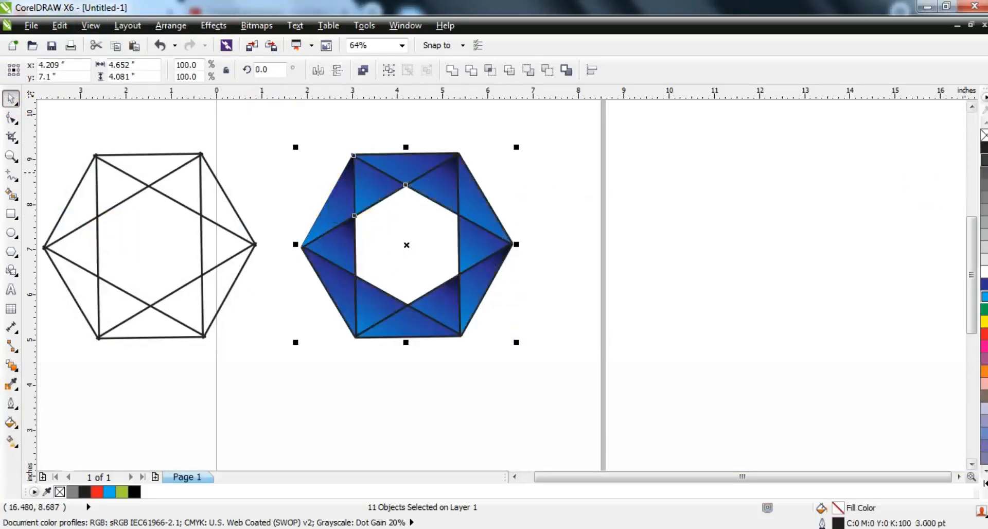
# Select all twelve pieces of the blue ring and remove their outlines
pyautogui.rightClick(983, 135)
pyautogui.moveTo(601, 135); pyautogui.dragTo(294, 355)
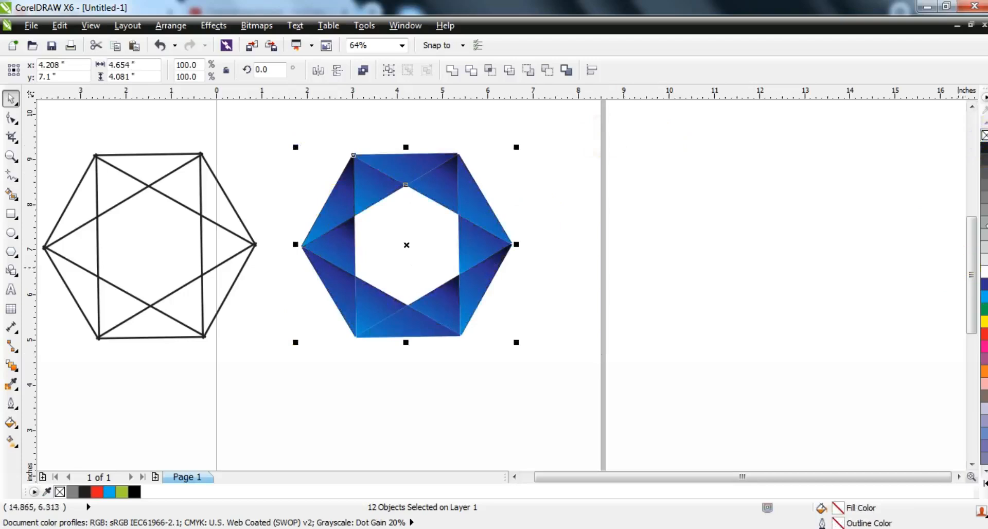
pyautogui.click(488, 306)
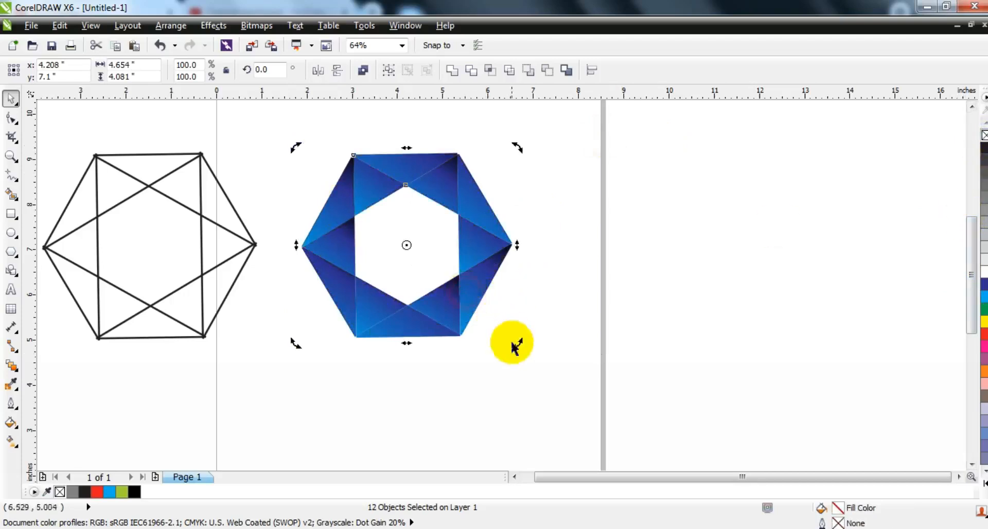